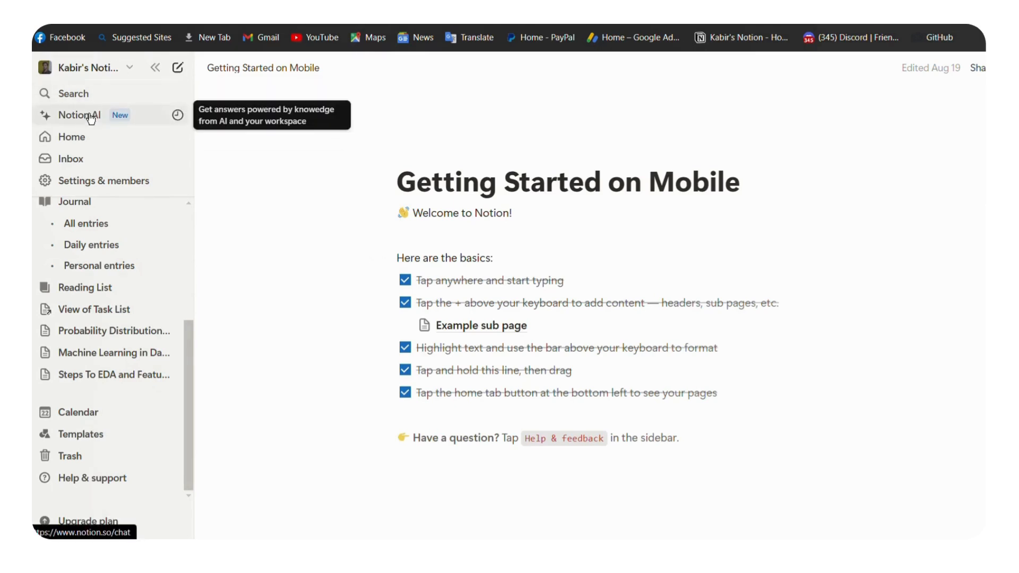
Step: View the Home and Inbox areas and the workspace's People settings, closing the settings when done
click(98, 144)
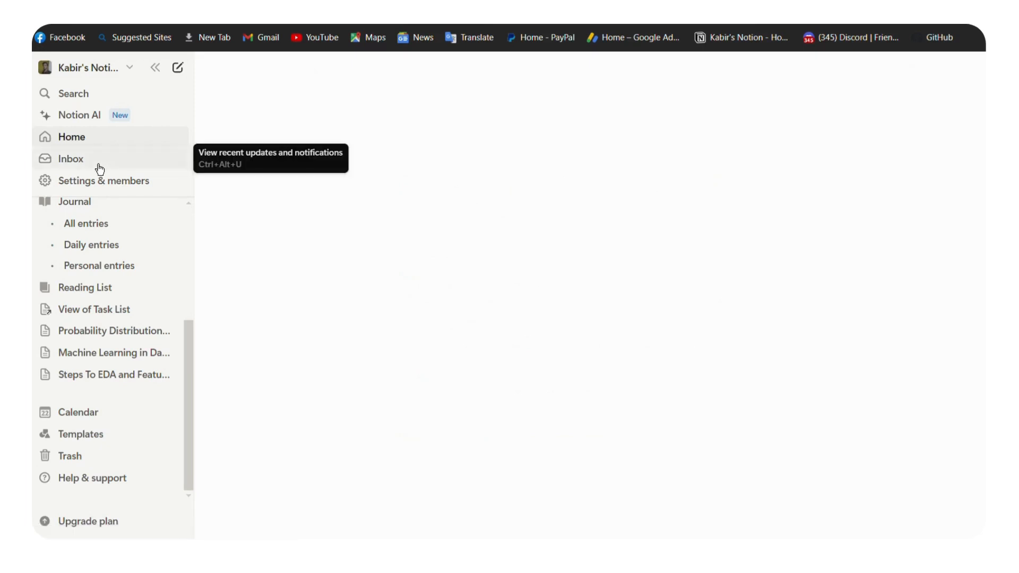
click(100, 167)
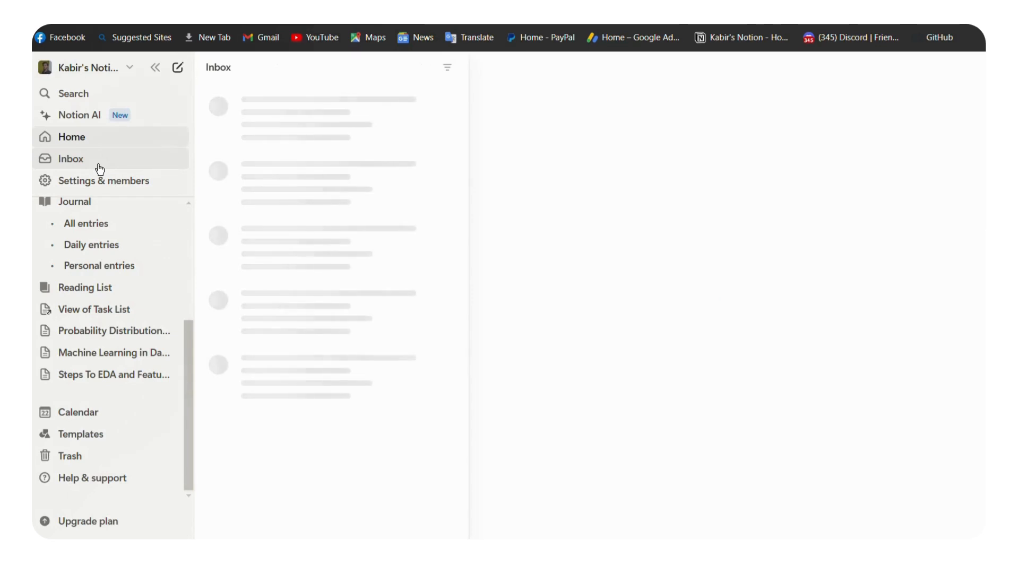
click(104, 183)
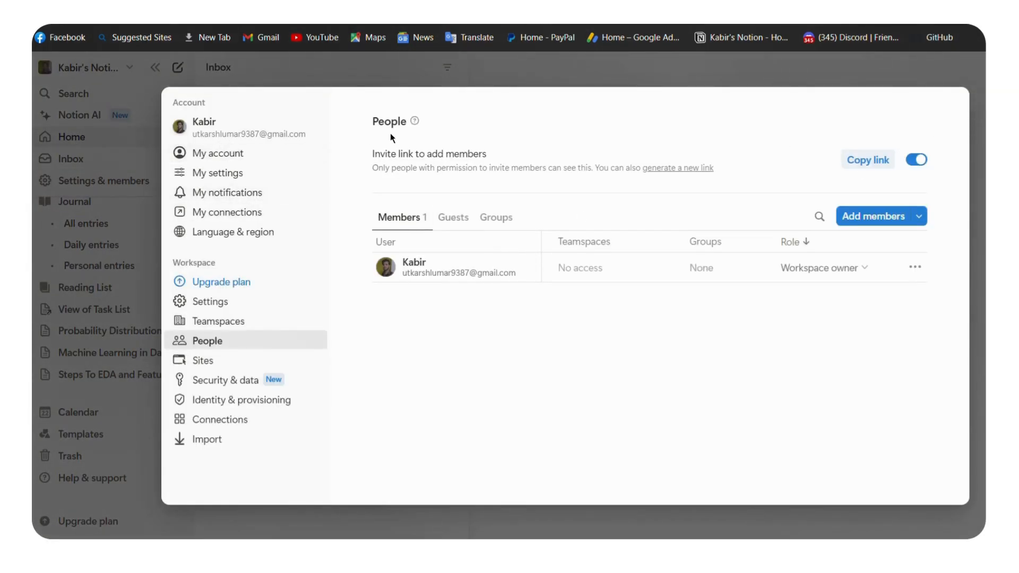
click(650, 72)
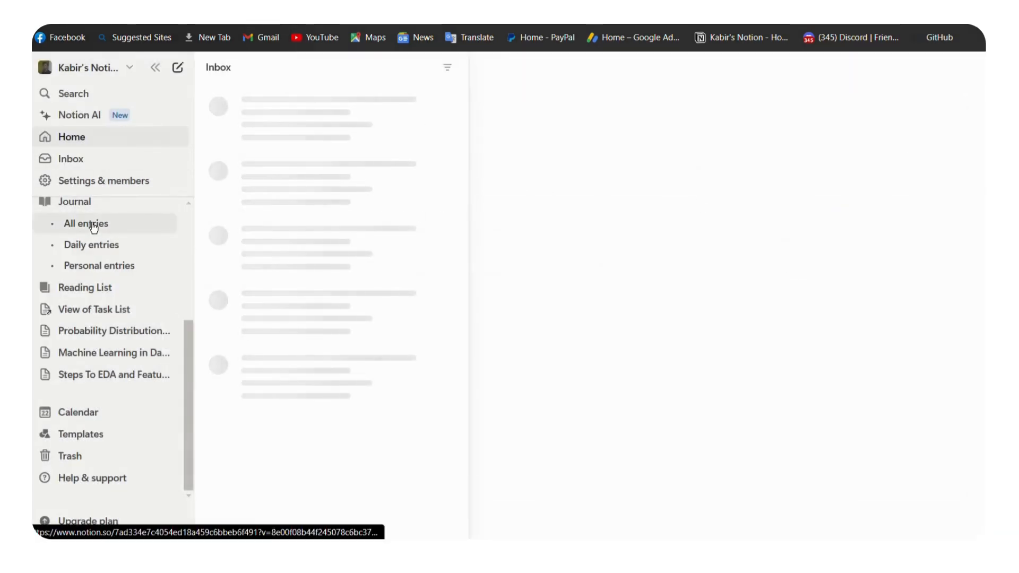
Step: View the Reading List page and look through the sections of the Steps To EDA and Feature Engineering! page
click(90, 292)
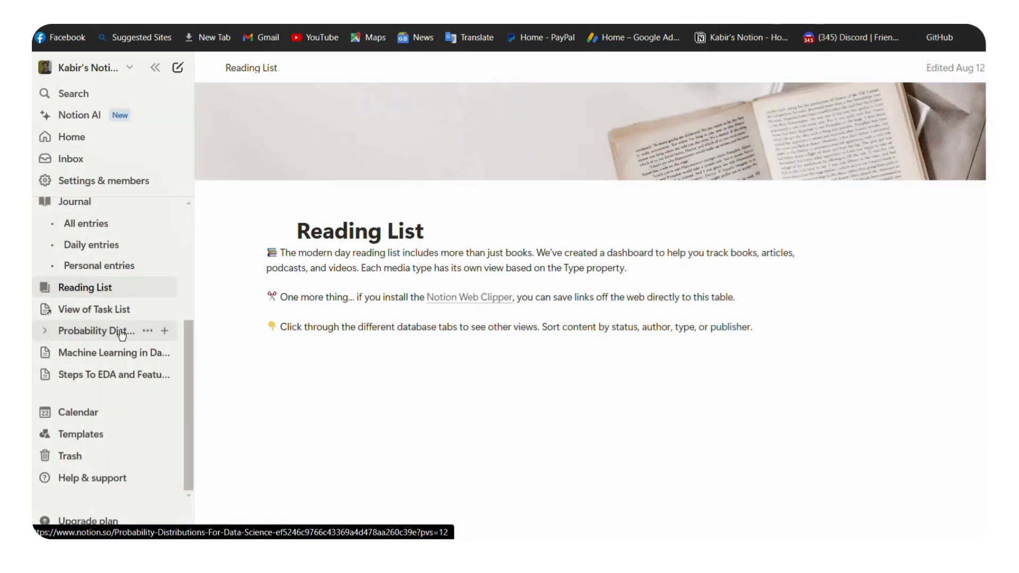
click(110, 378)
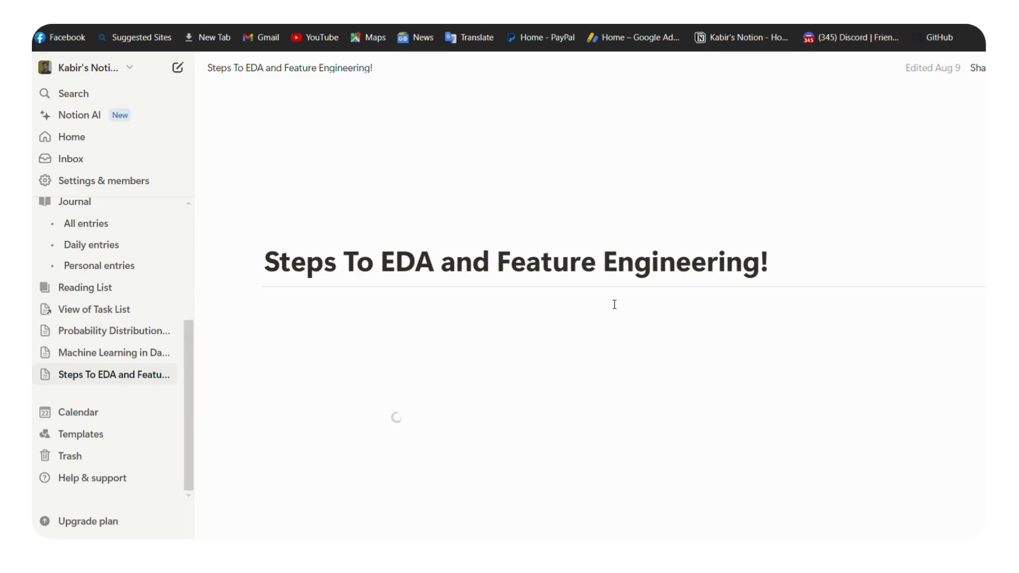
scroll(615, 304, down, 1)
scroll(615, 304, down, 7)
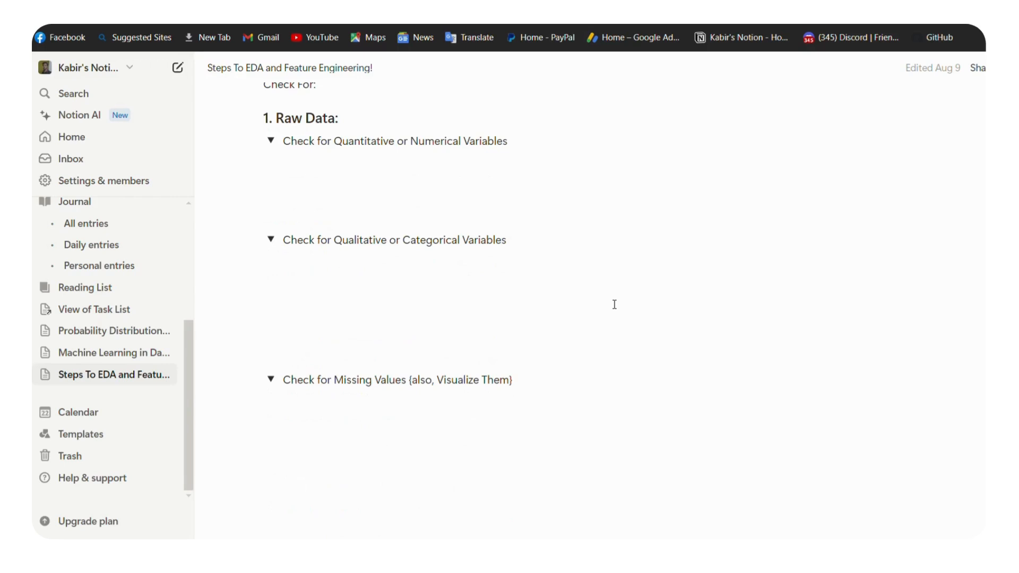
scroll(614, 304, down, 12)
scroll(615, 304, down, 8)
scroll(614, 304, up, 12)
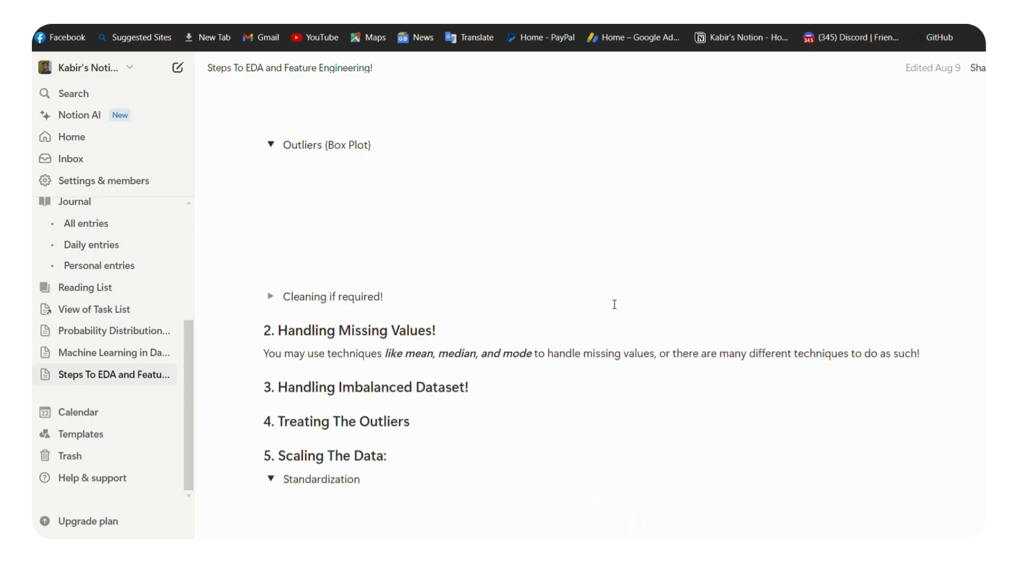
scroll(614, 304, up, 5)
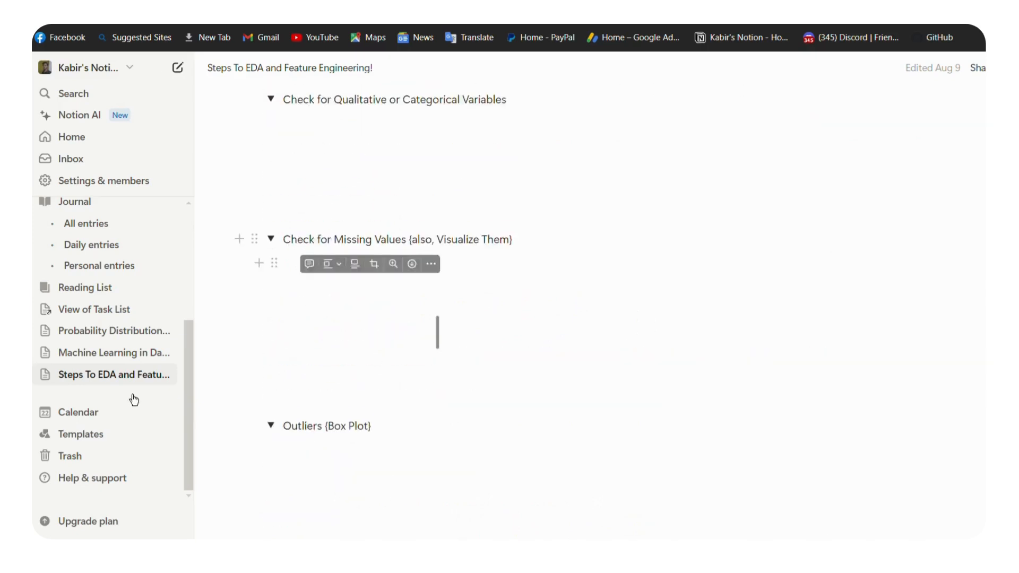
Step: Open the Probability Distributions For Data Science! page and skim its normal distribution section
click(90, 336)
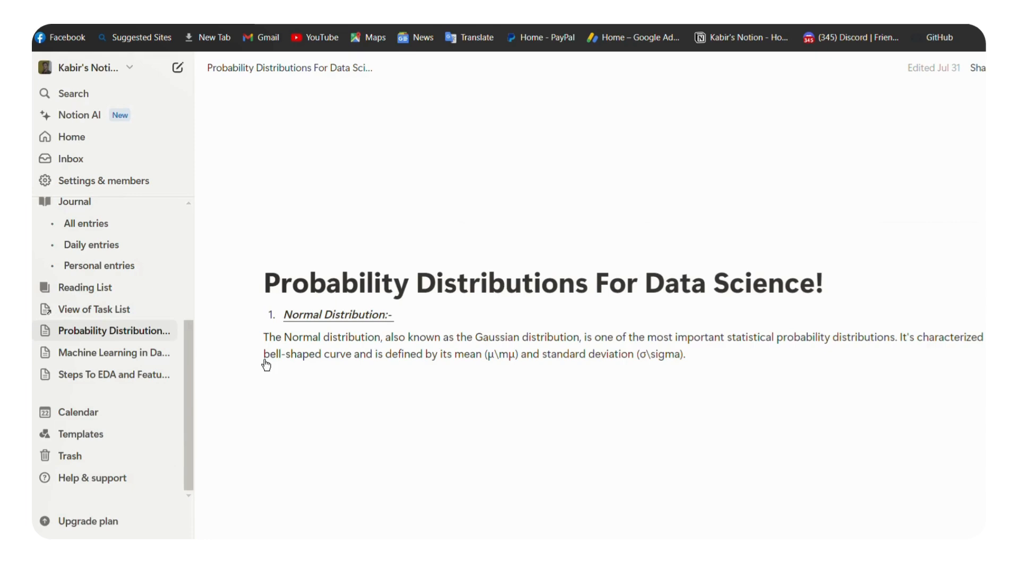
scroll(282, 353, down, 5)
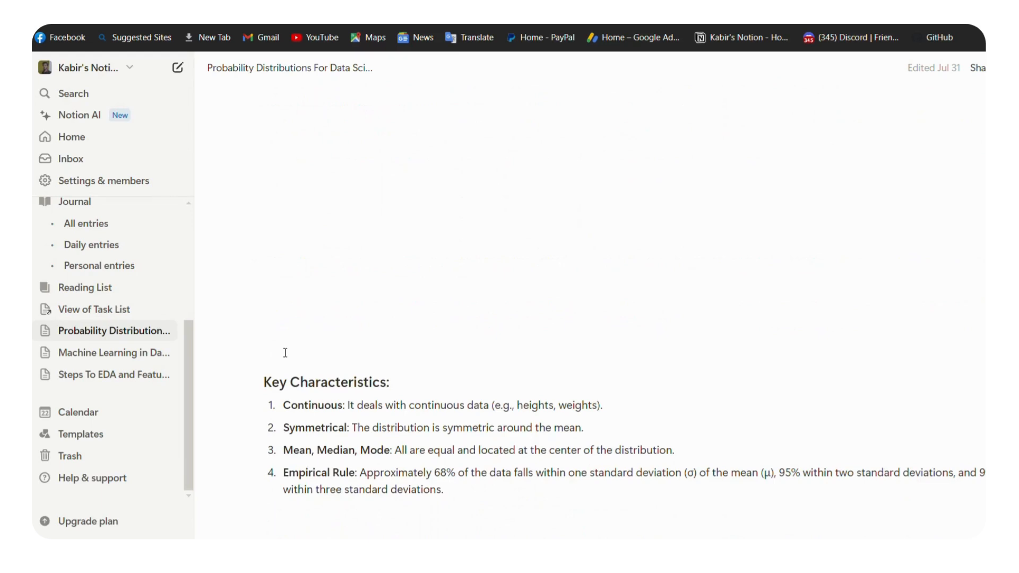
scroll(346, 344, up, 5)
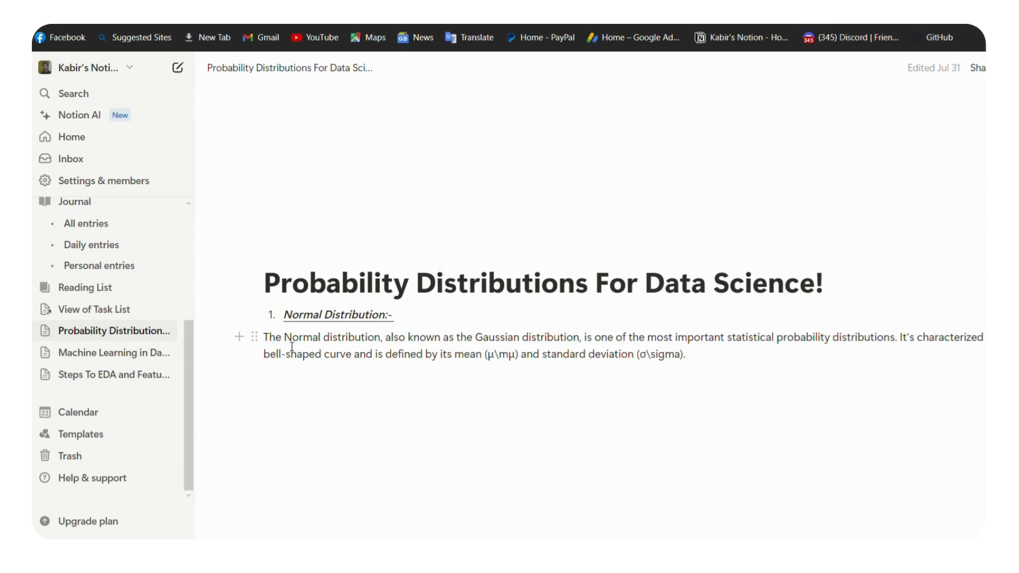
Step: Select the Normal Distribution list line to examine its text formatting options, and clear the selection
click(306, 321)
right_click(305, 321)
key(Escape)
double_click(299, 319)
click(394, 315)
triple_click(361, 318)
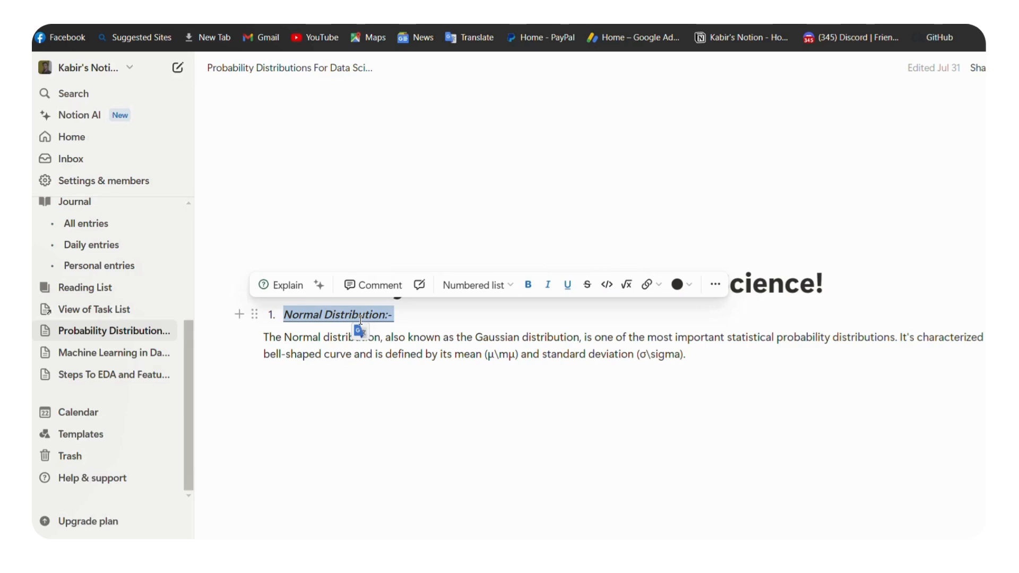
click(406, 317)
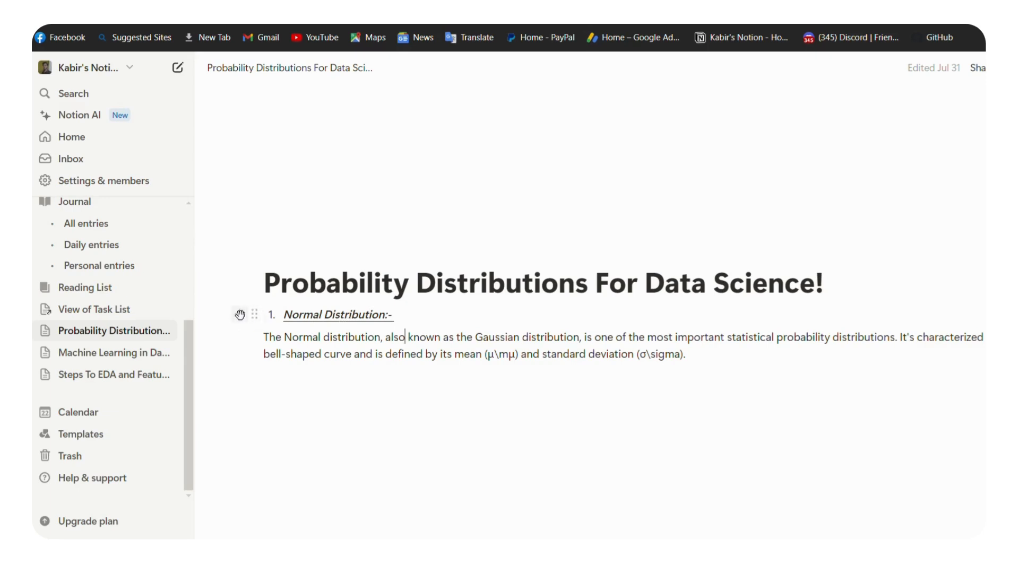
Step: Add an empty block below the Normal Distribution line and review the basic block types available for it
click(240, 315)
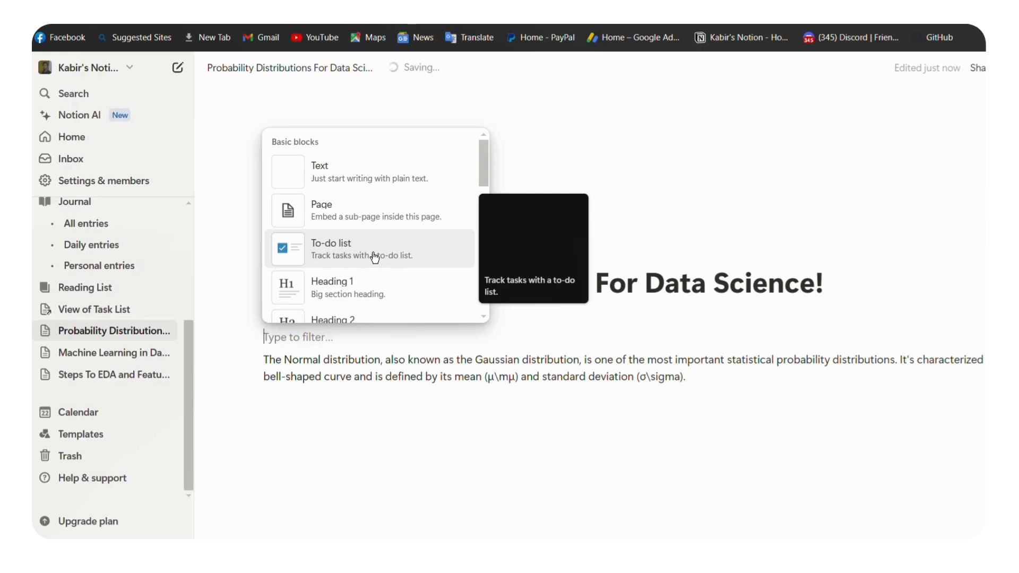
scroll(375, 258, down, 2)
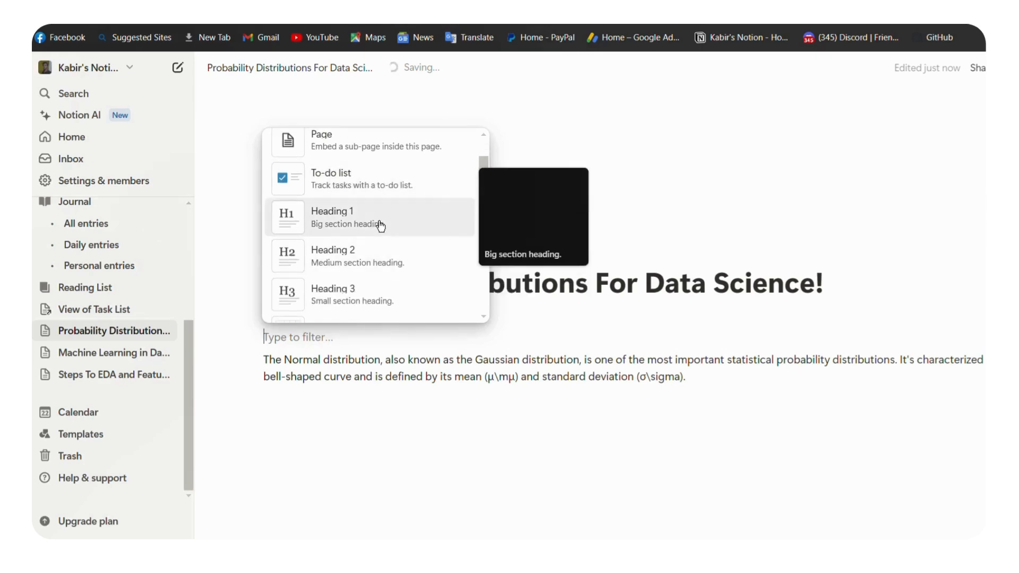
scroll(380, 226, down, 4)
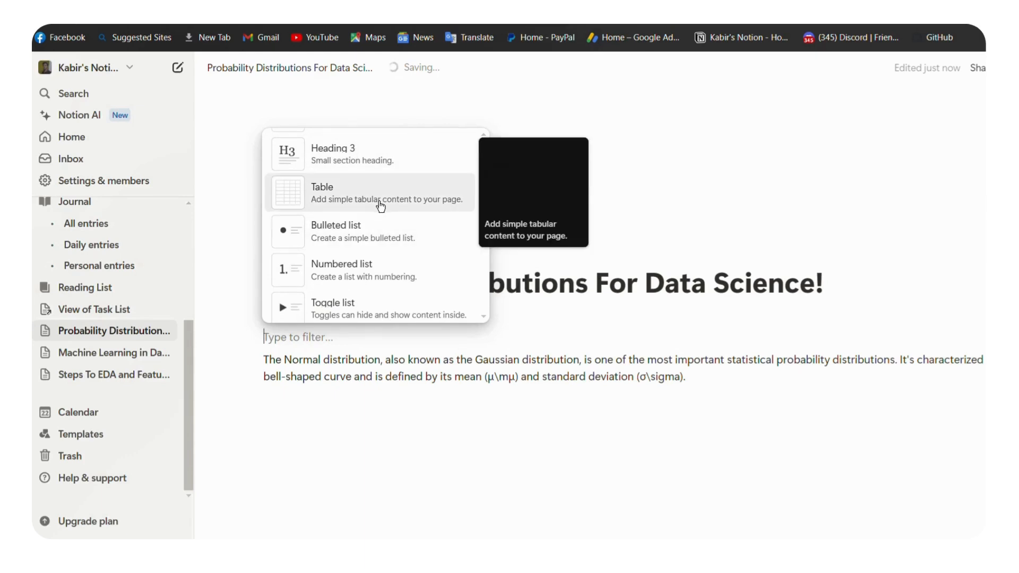
scroll(381, 206, down, 2)
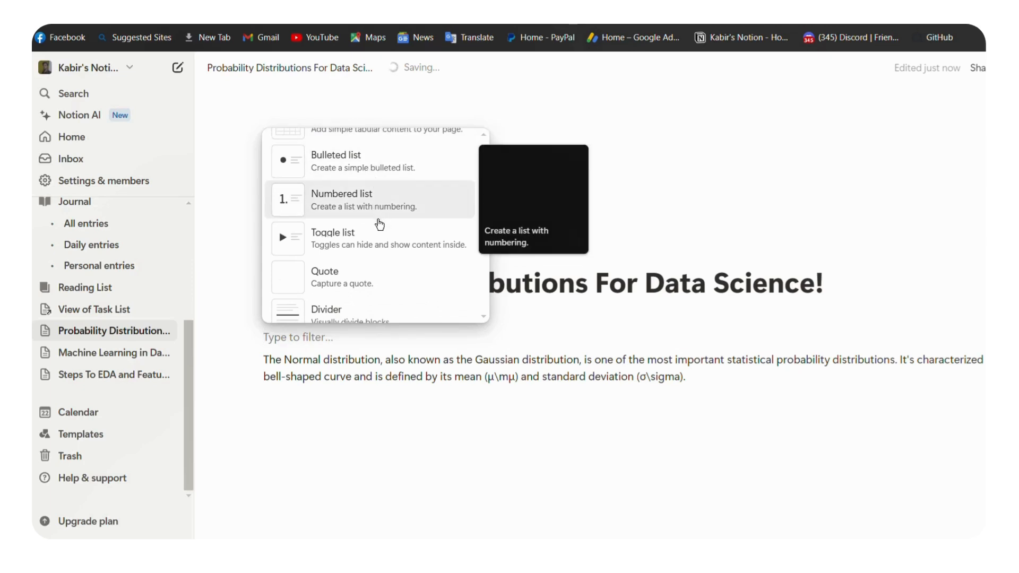
scroll(380, 244, down, 2)
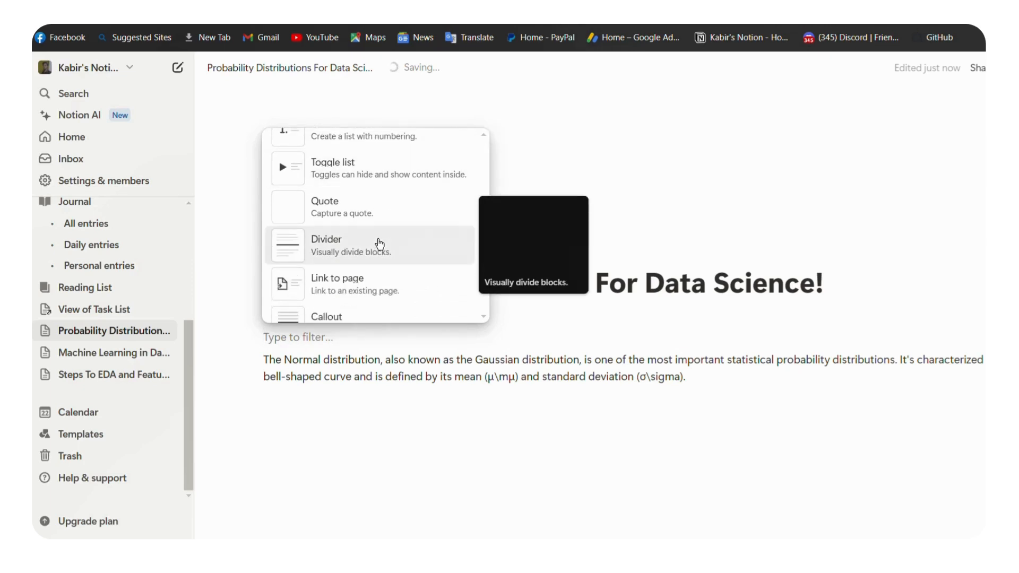
scroll(380, 244, down, 5)
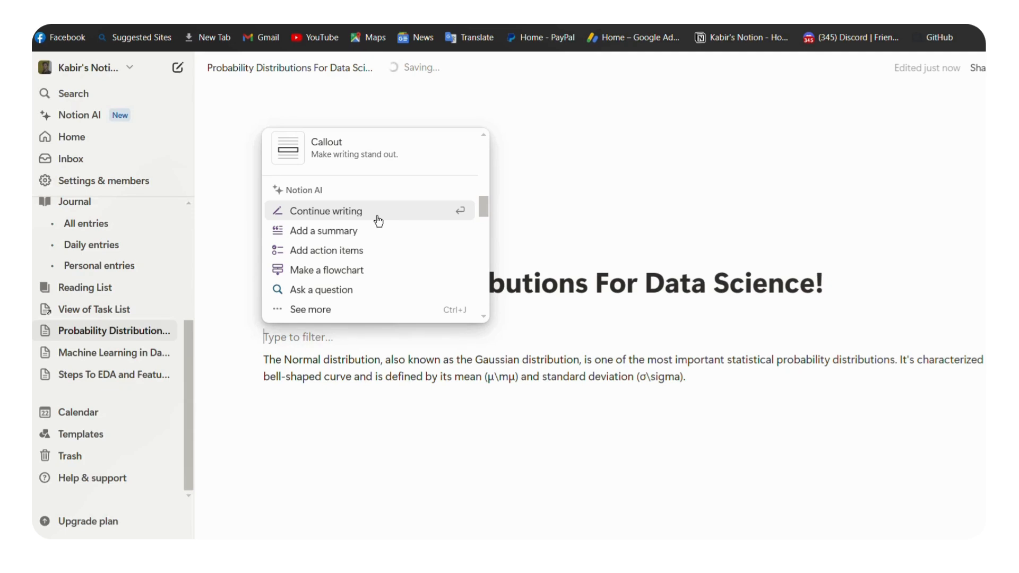
Step: Examine the Notion AI and media block types offered for the new block
scroll(378, 221, down, 2)
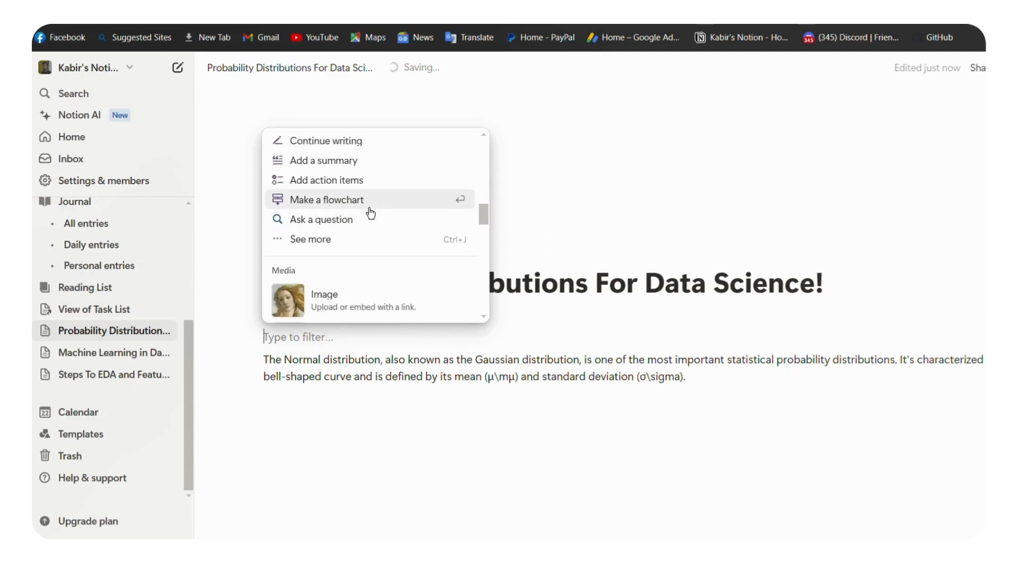
scroll(371, 214, down, 2)
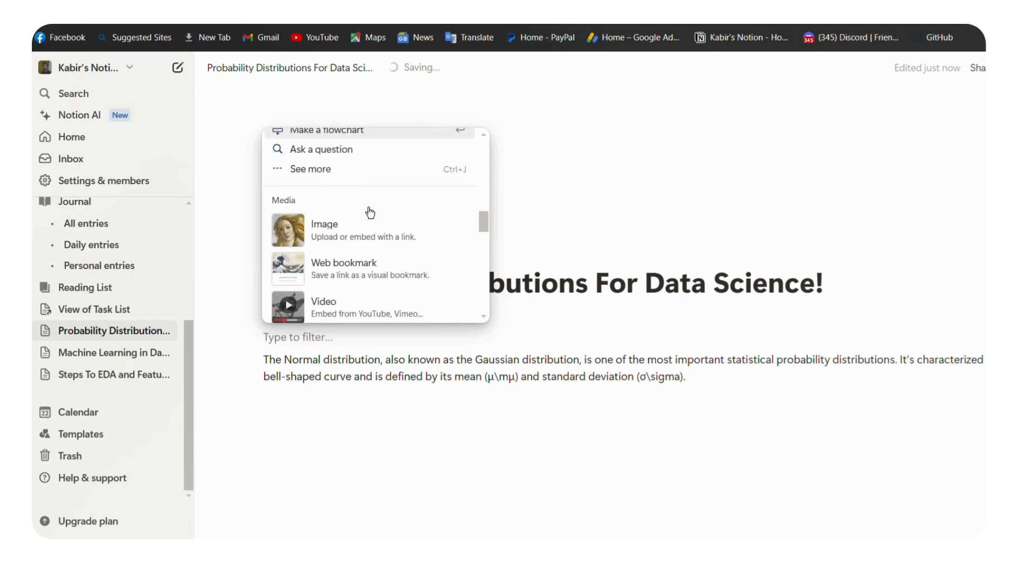
scroll(370, 213, down, 2)
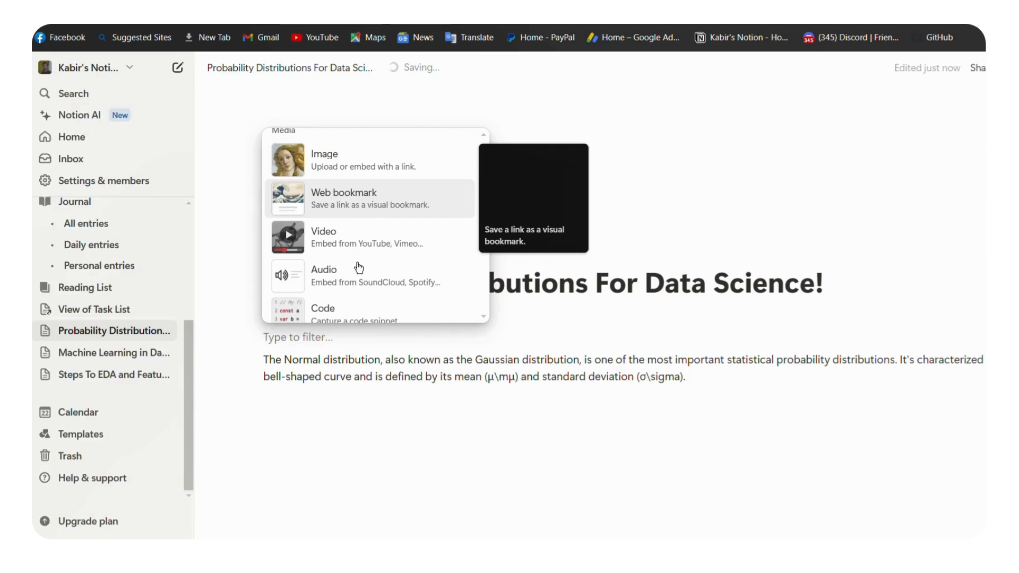
scroll(359, 267, down, 3)
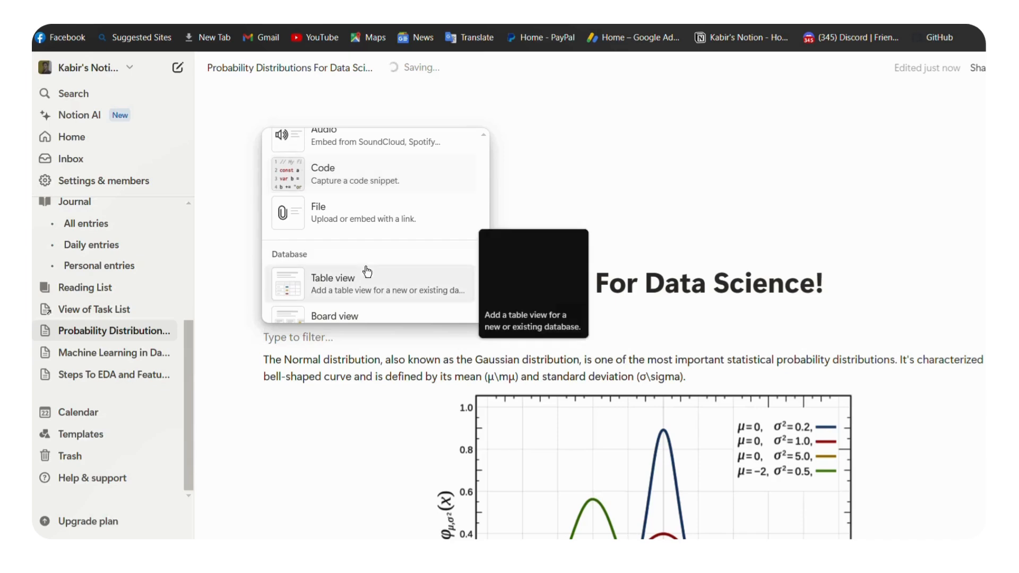
Step: Examine the database block types for the new block, including the table, board, gallery and chart views
scroll(382, 234, down, 1)
scroll(368, 236, up, 1)
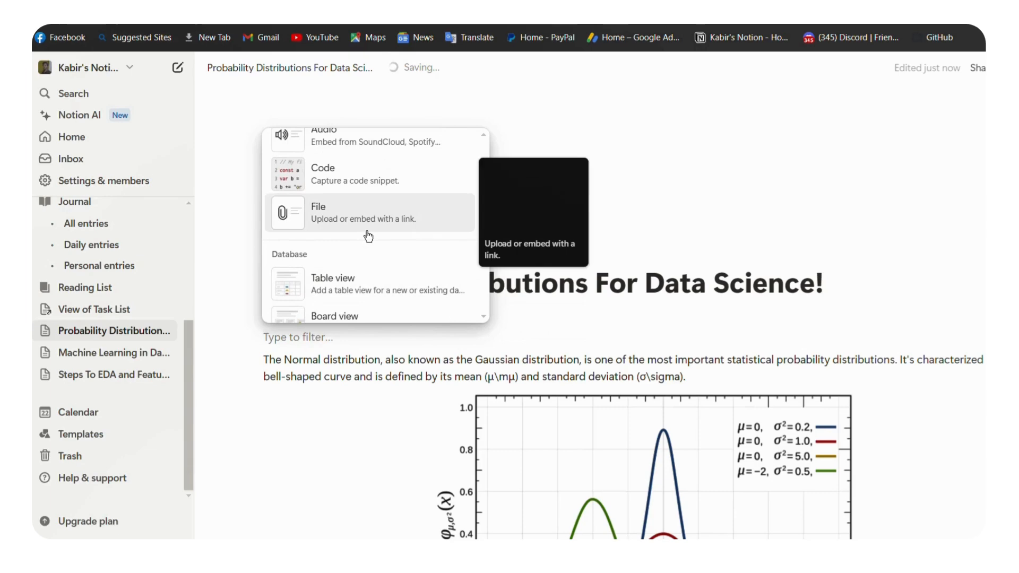
scroll(369, 235, down, 1)
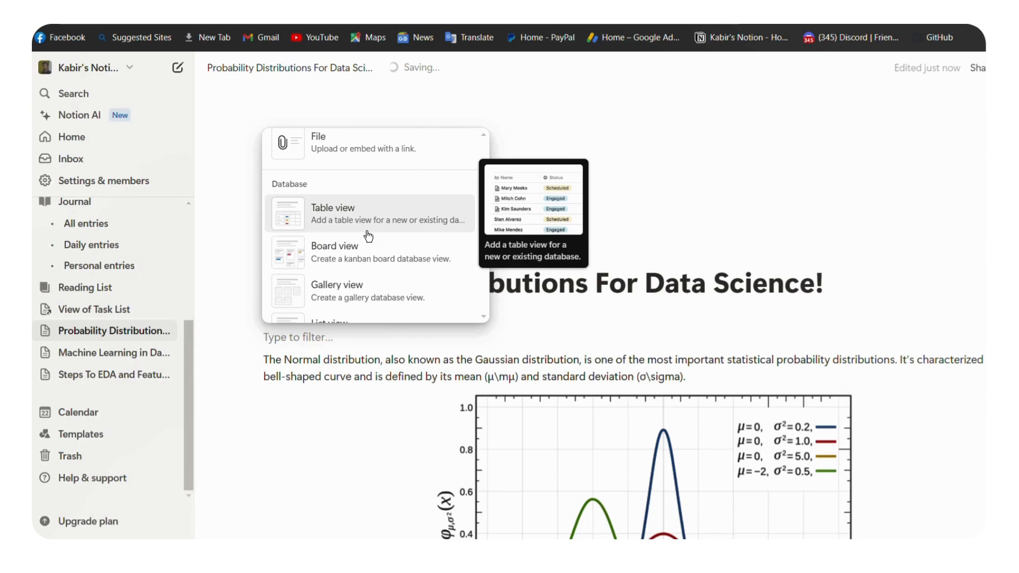
scroll(368, 236, down, 3)
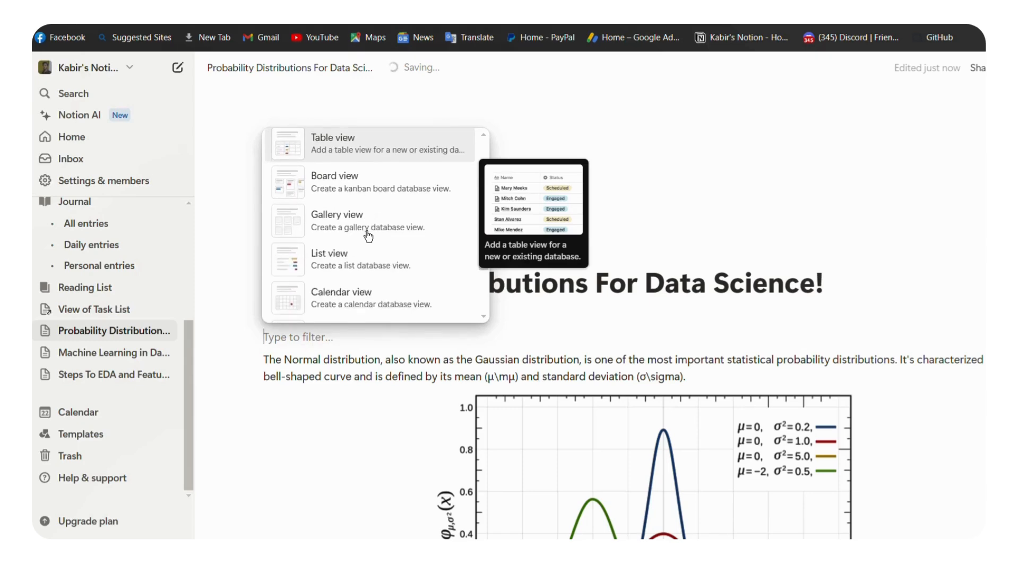
scroll(369, 236, down, 5)
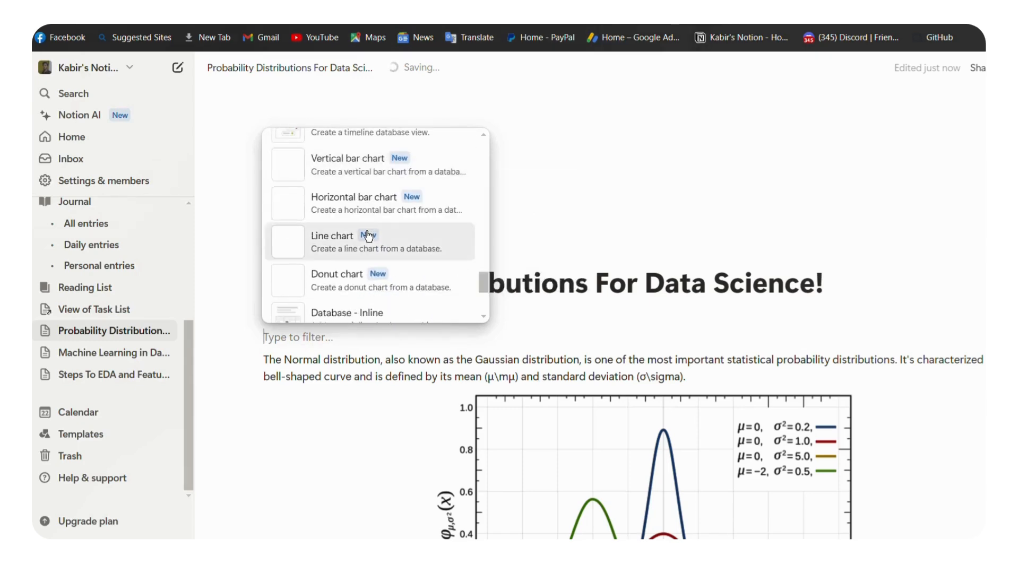
scroll(369, 235, down, 4)
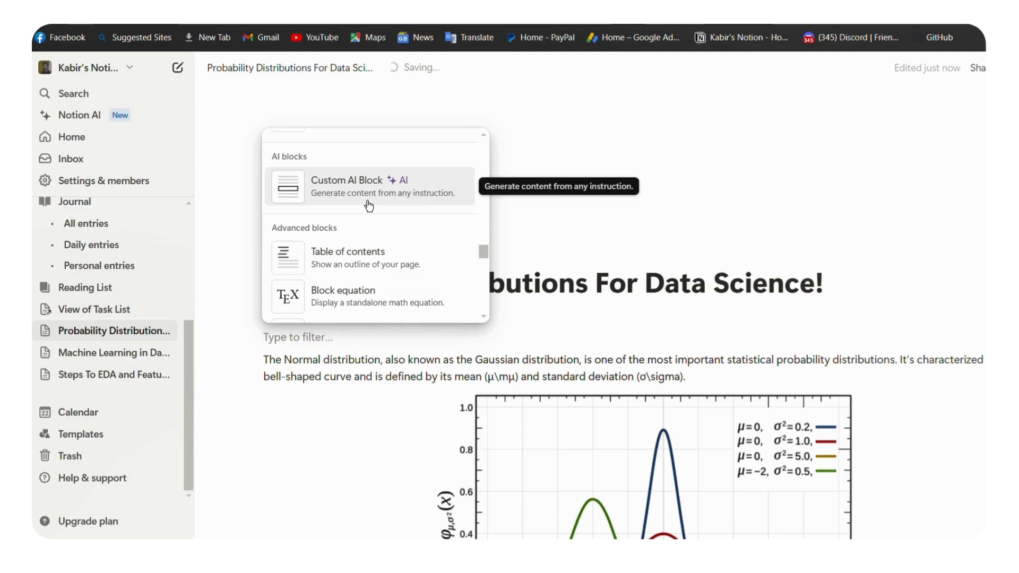
Step: Examine the advanced and inline block types for the new block, from table of contents and block equation to mentions and emoji
scroll(368, 206, down, 1)
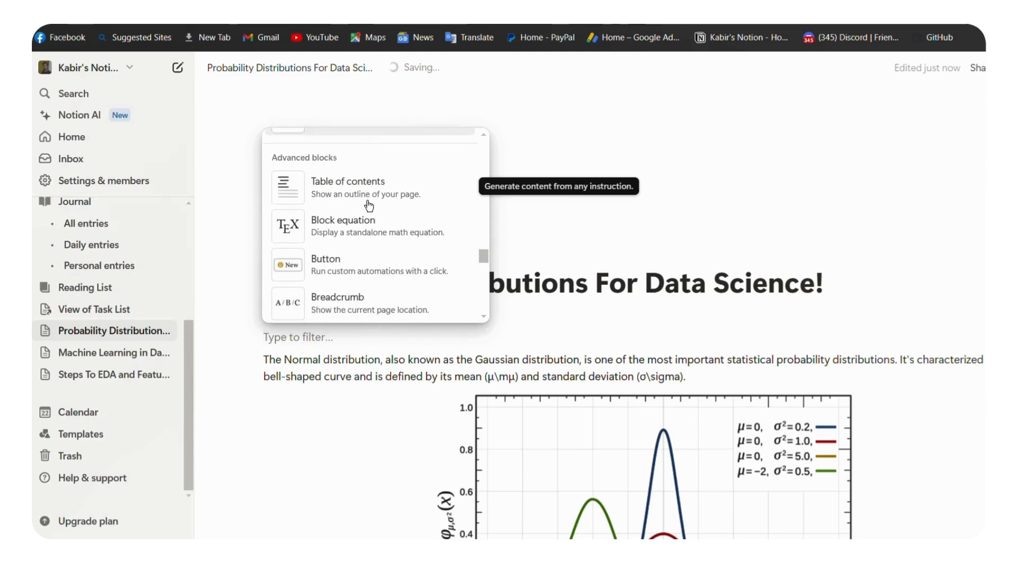
scroll(368, 206, down, 1)
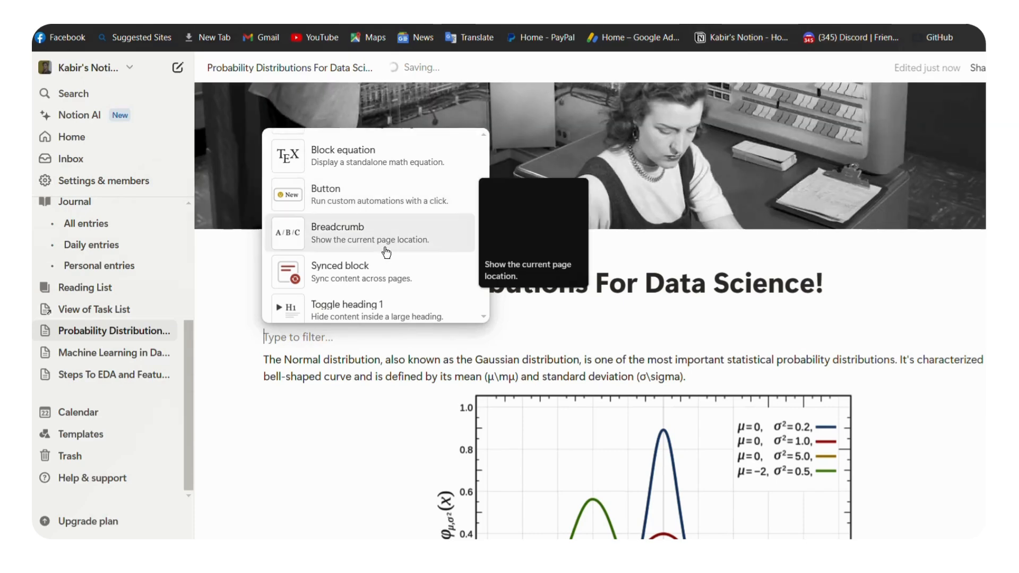
scroll(386, 252, down, 1)
scroll(386, 252, down, 5)
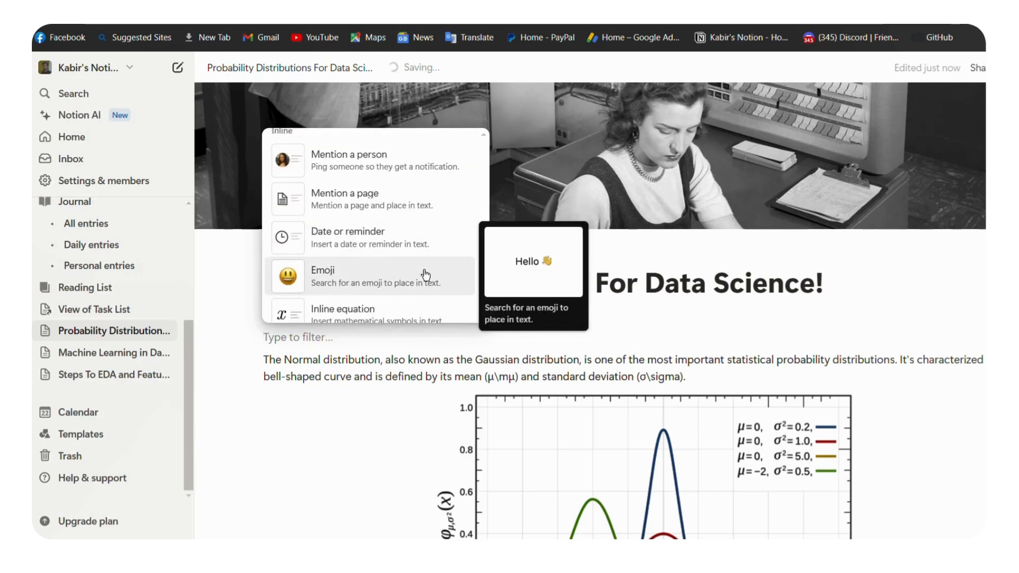
Step: Examine the embed block types for the new block, from Google Drive and Figma to GitLab and Jira, and dismiss the block list
scroll(425, 268, down, 2)
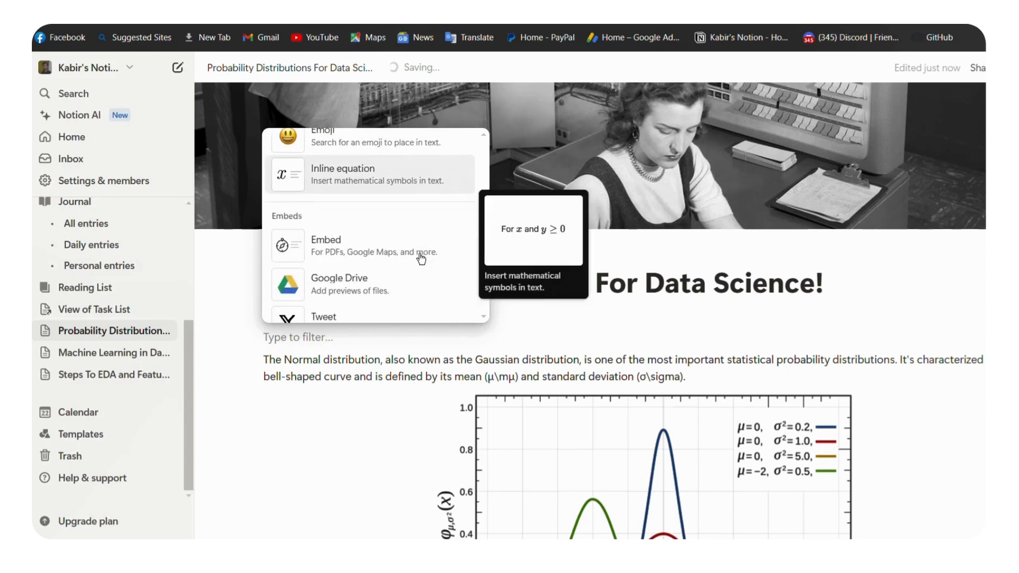
scroll(422, 259, down, 1)
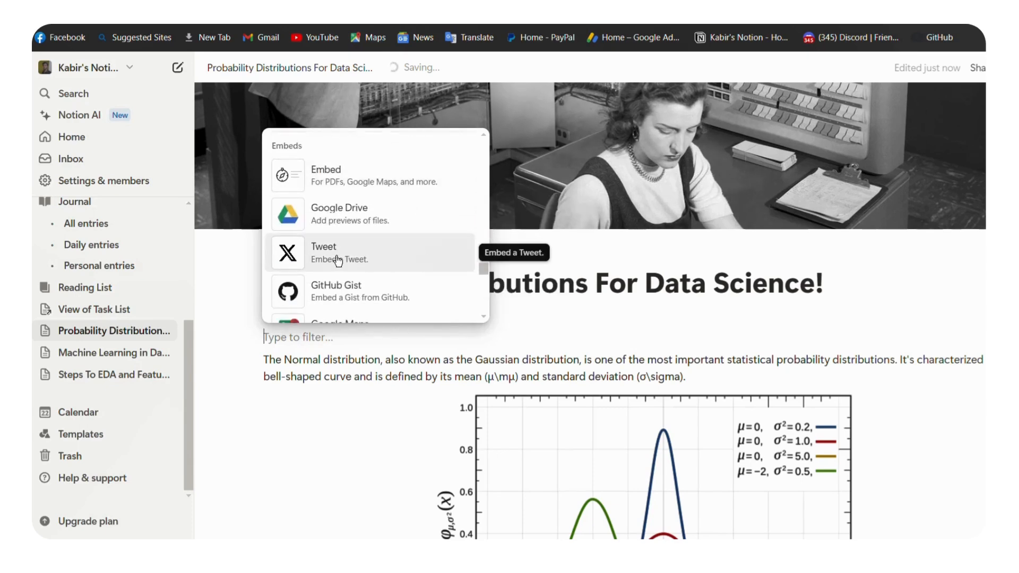
scroll(345, 266, down, 1)
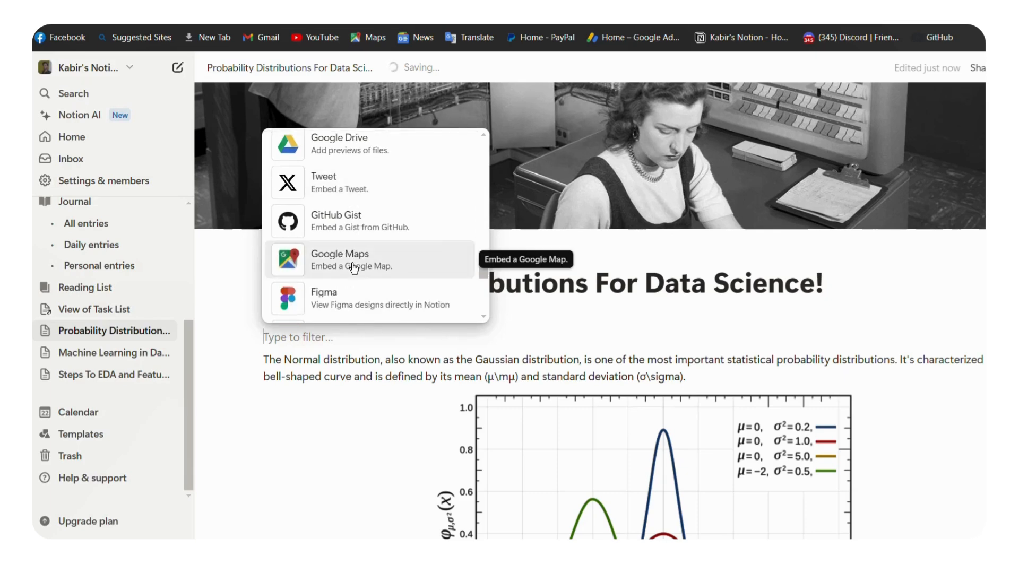
scroll(354, 268, down, 3)
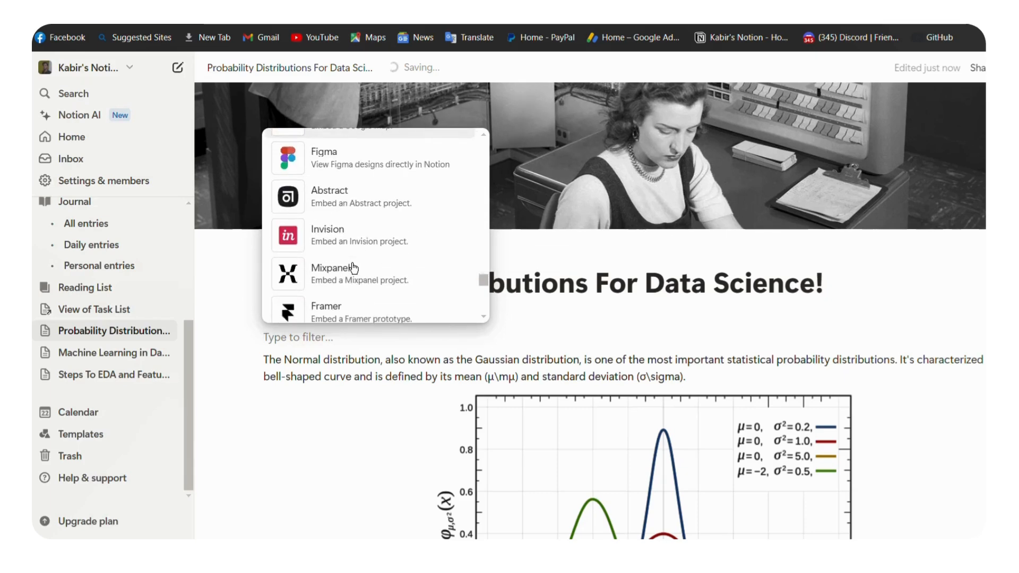
scroll(353, 268, up, 5)
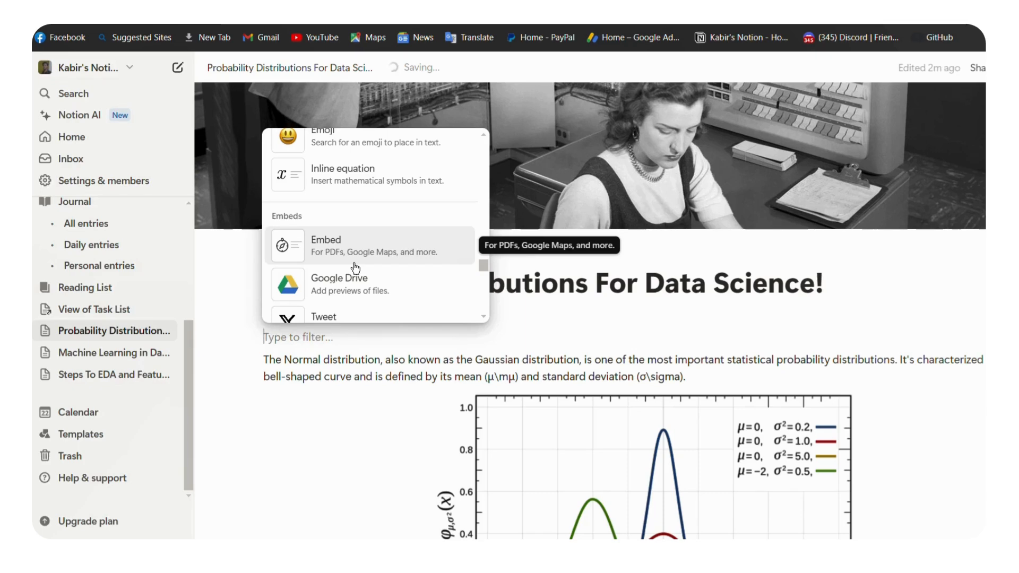
scroll(355, 269, down, 7)
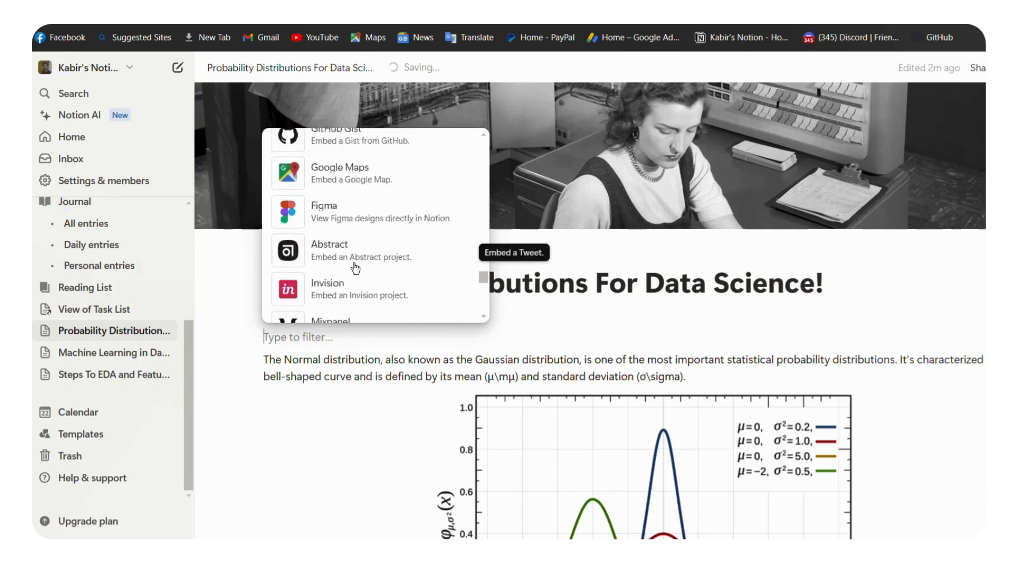
scroll(355, 268, down, 2)
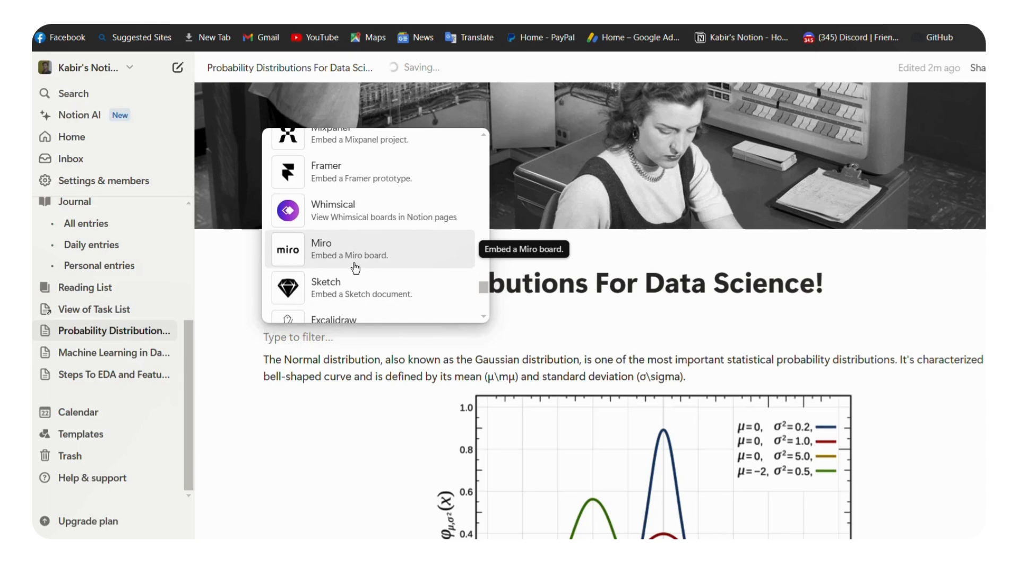
scroll(356, 269, down, 1)
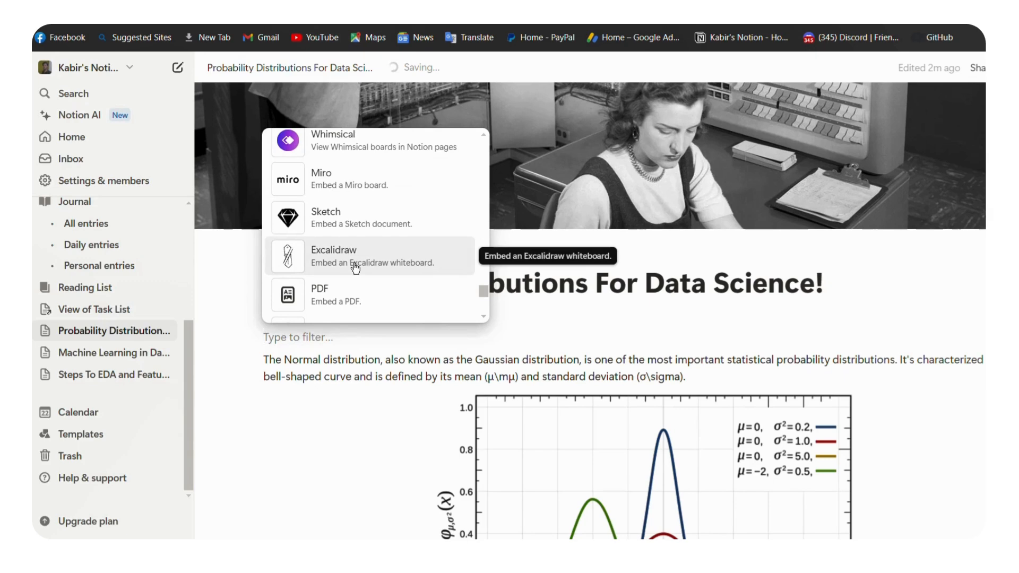
scroll(355, 269, down, 2)
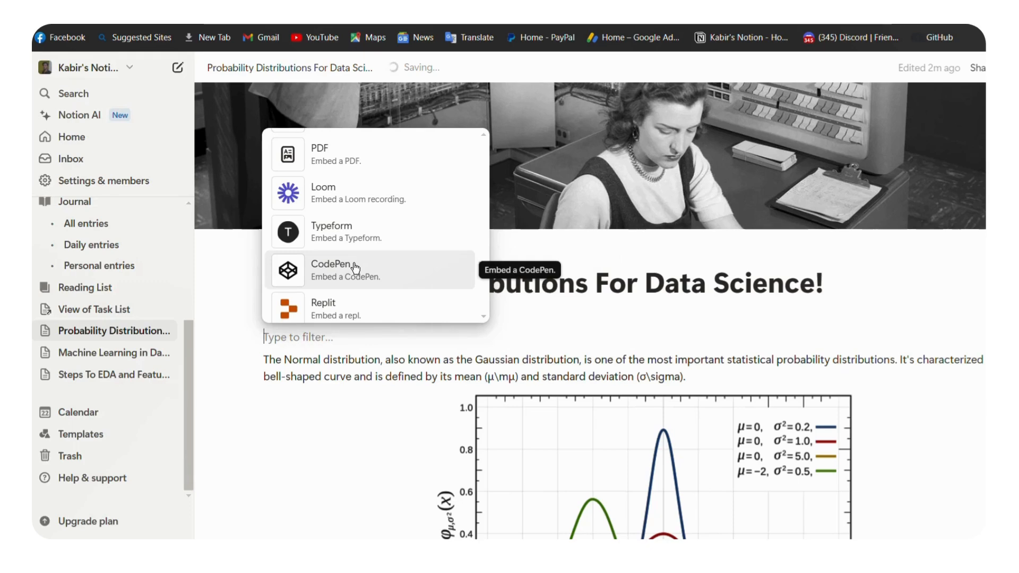
scroll(355, 269, down, 2)
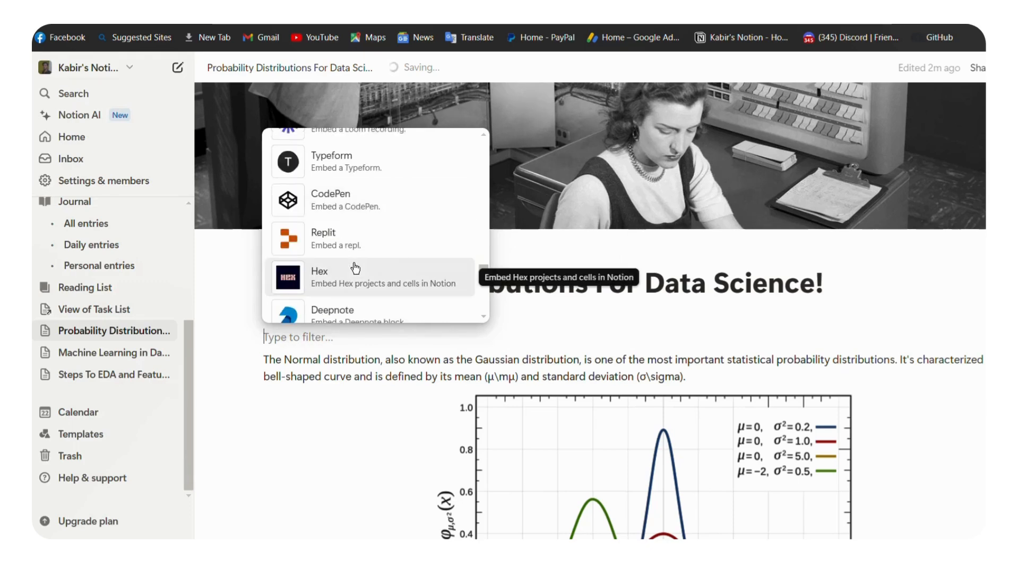
scroll(355, 269, down, 4)
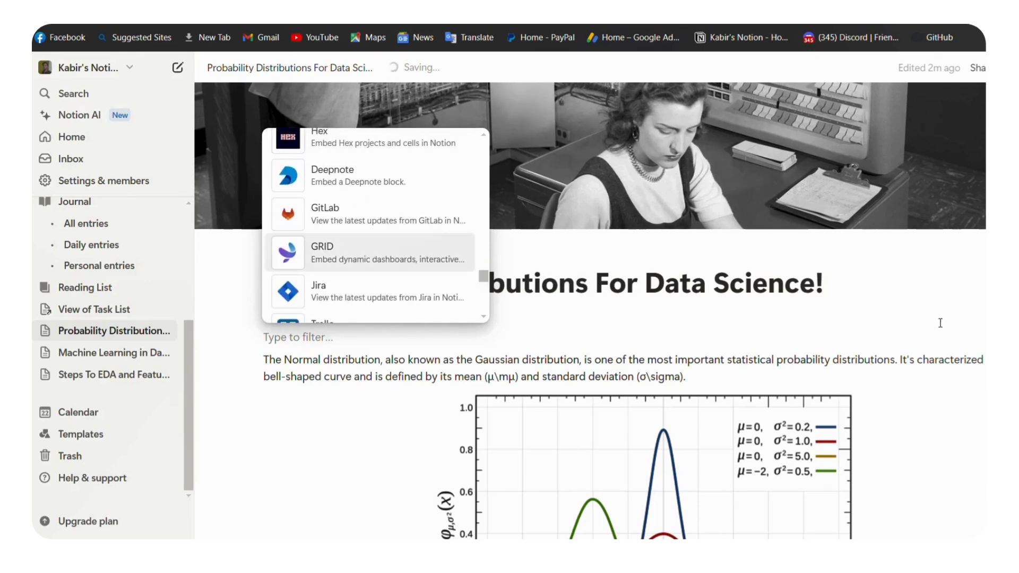
click(889, 255)
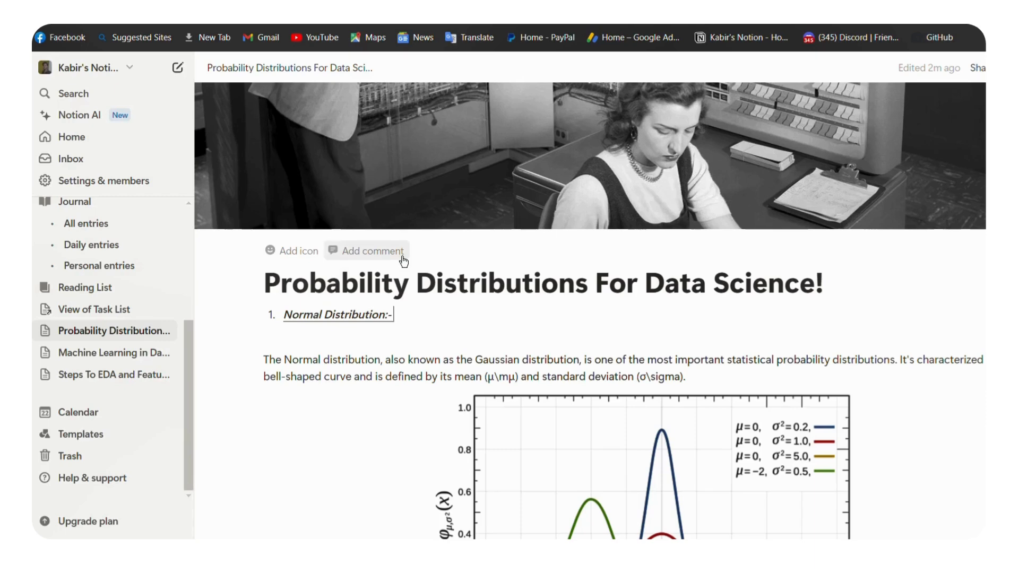
Step: Review the page's Normal Distribution section, including its curve image, key characteristics and problem statement
scroll(416, 259, down, 1)
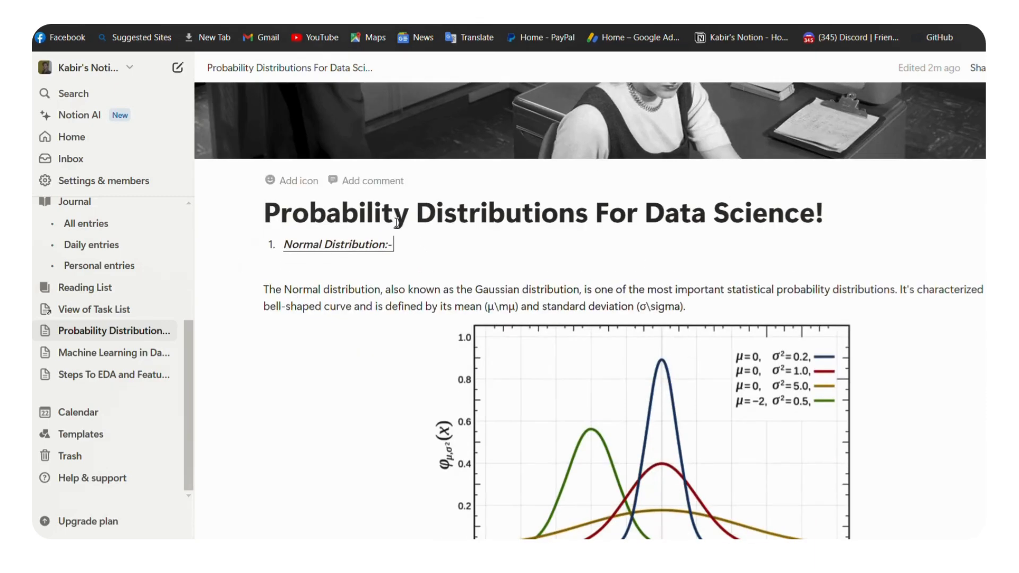
scroll(396, 223, down, 1)
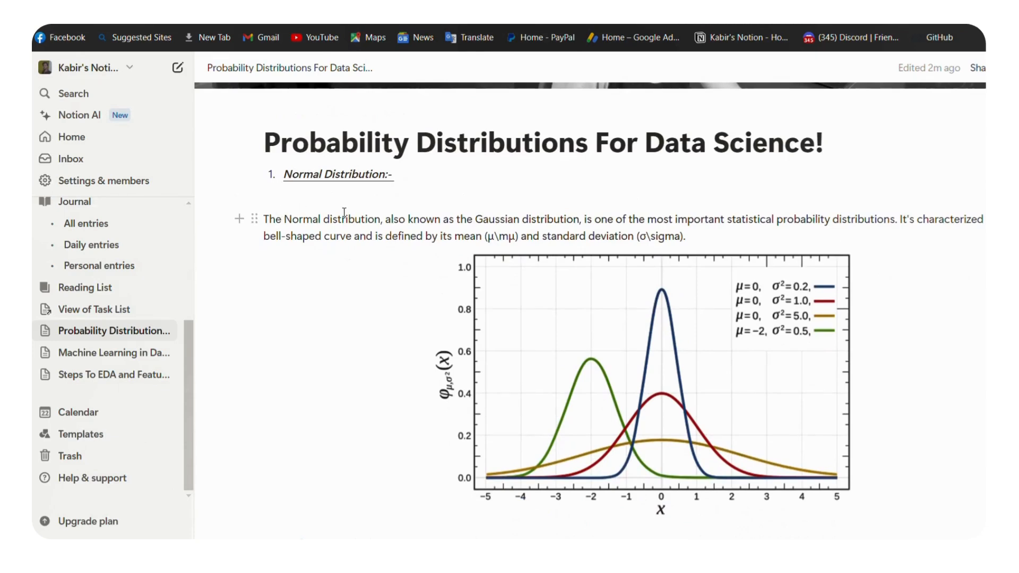
scroll(513, 209, down, 2)
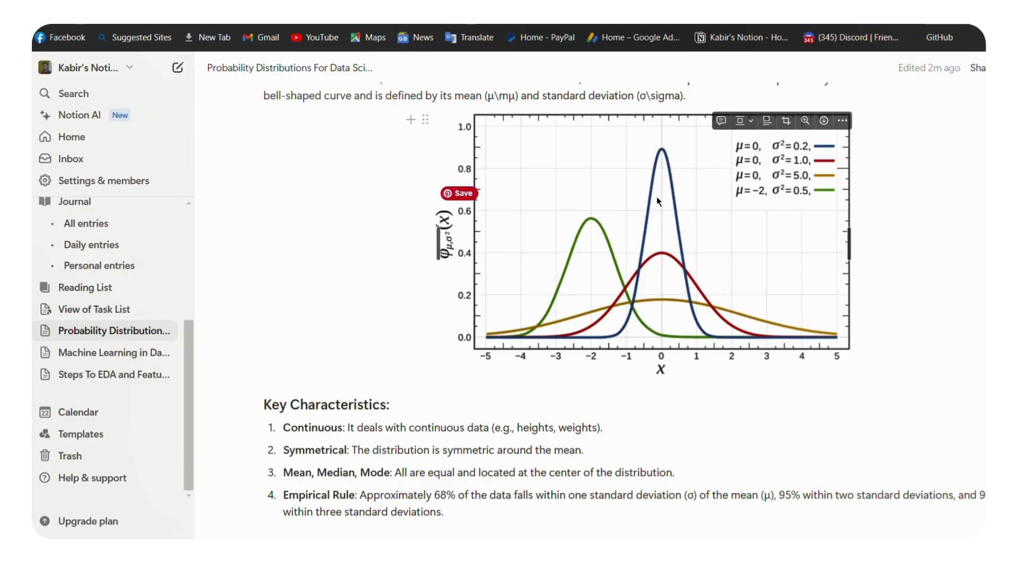
scroll(657, 196, down, 3)
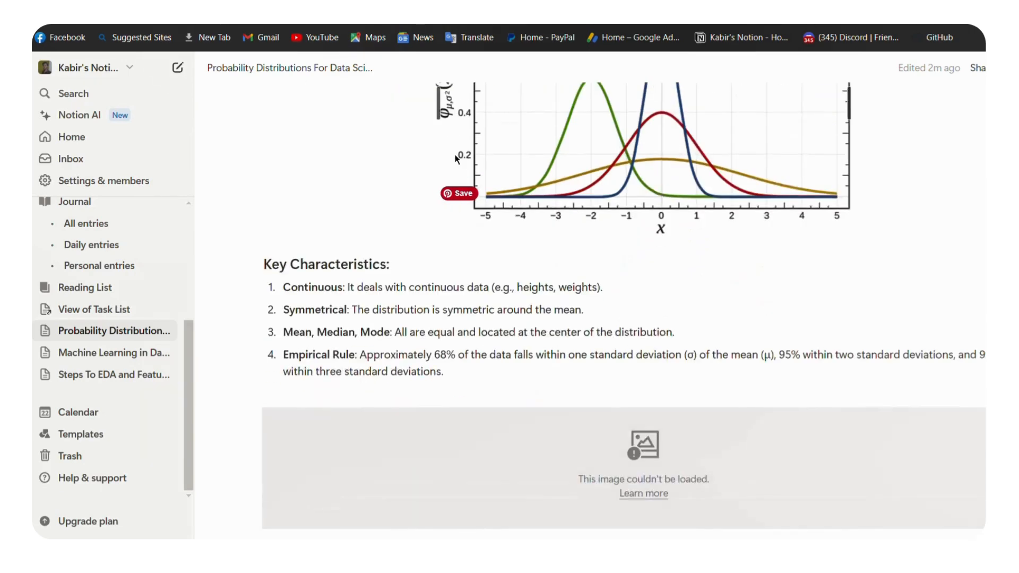
scroll(509, 255, down, 6)
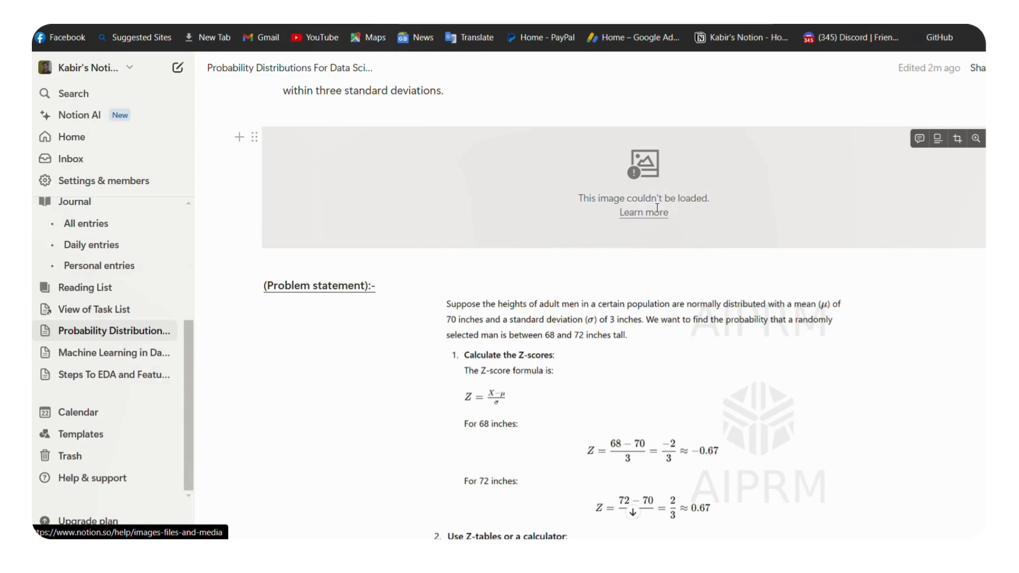
scroll(657, 208, down, 3)
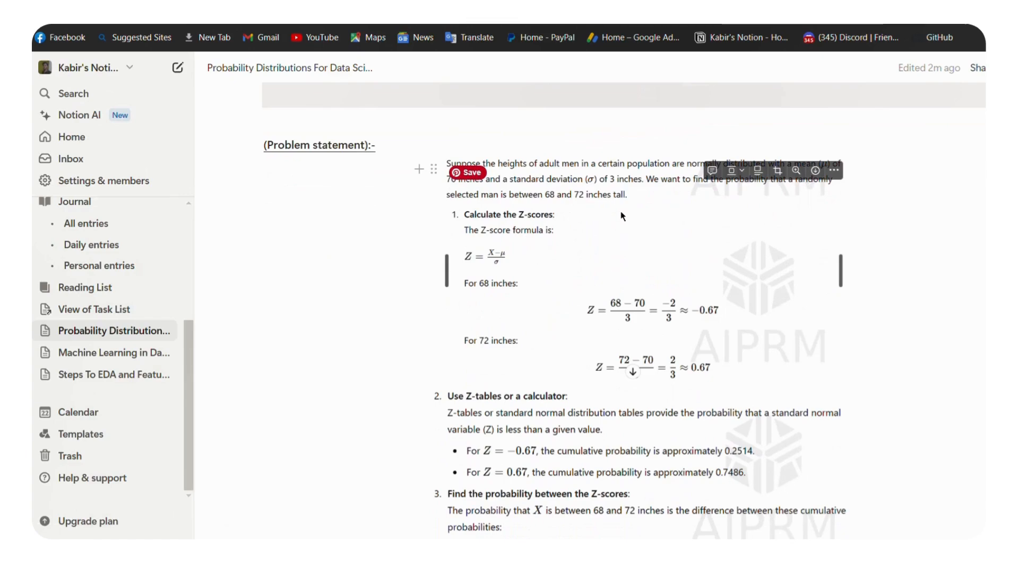
Step: Review the Bernoulli and Poisson Distribution sections with their formulas and worked problems, down to the Power Law Distribution heading
scroll(579, 211, down, 10)
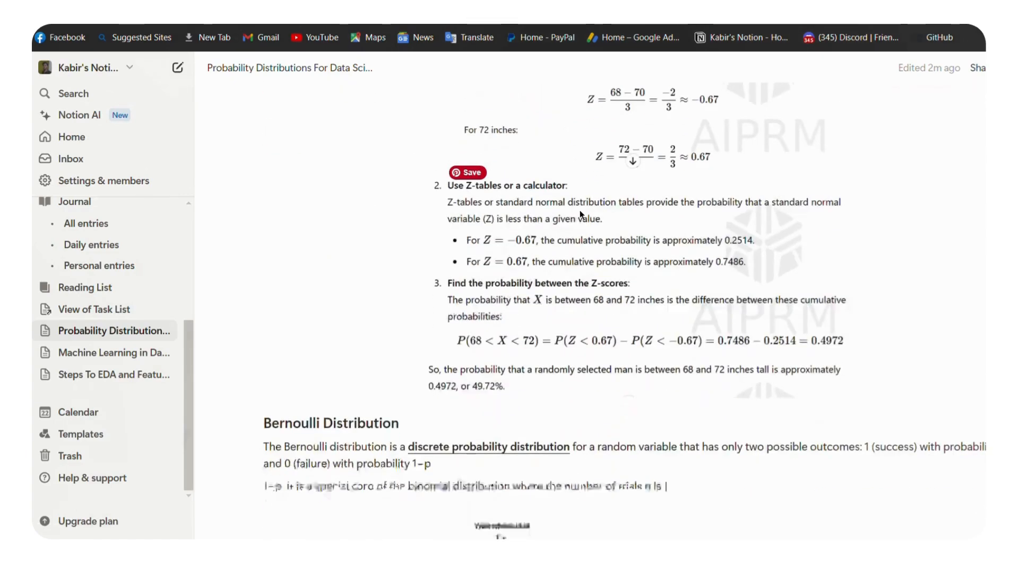
scroll(580, 214, down, 15)
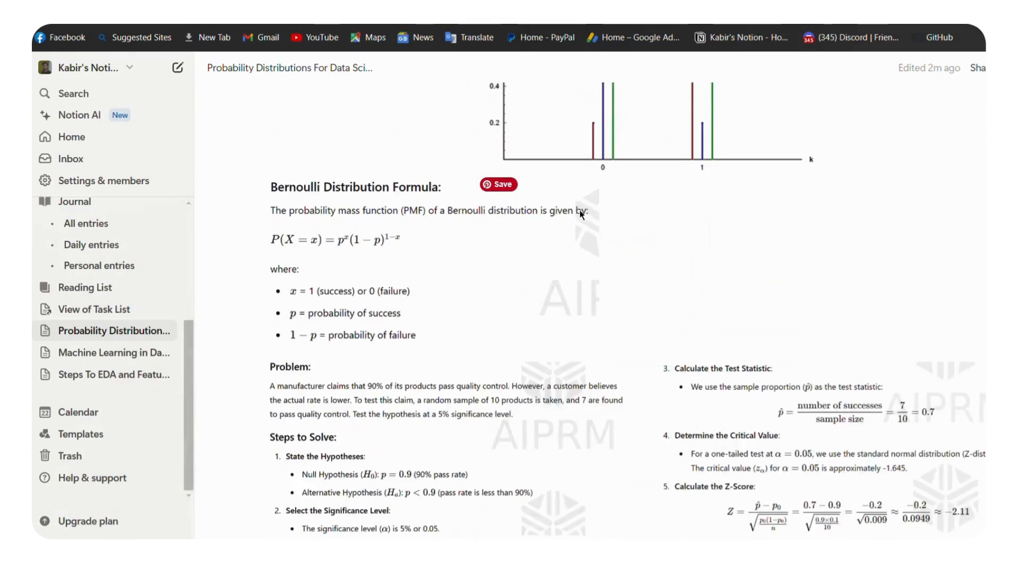
scroll(579, 210, down, 12)
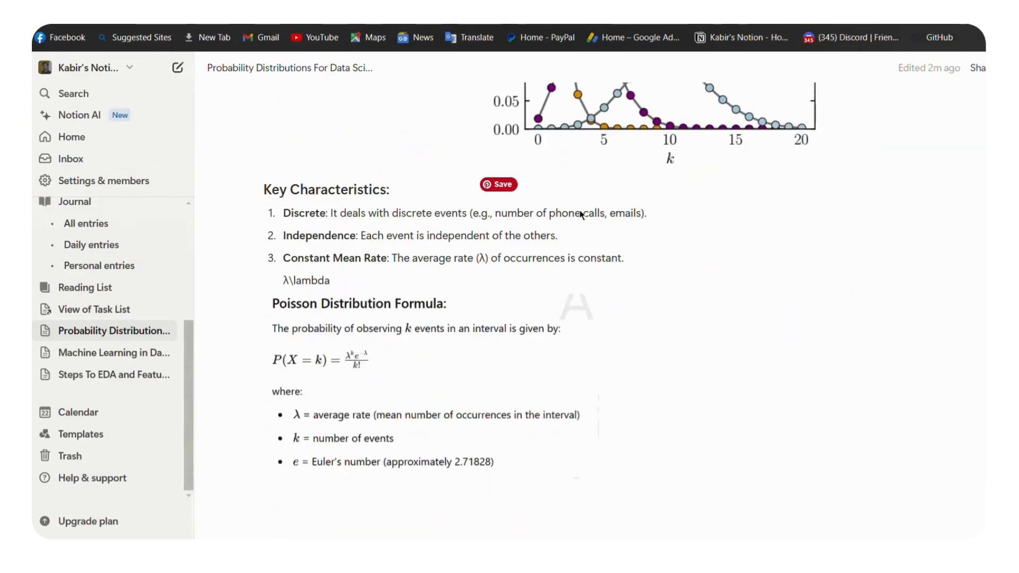
scroll(580, 211, down, 2)
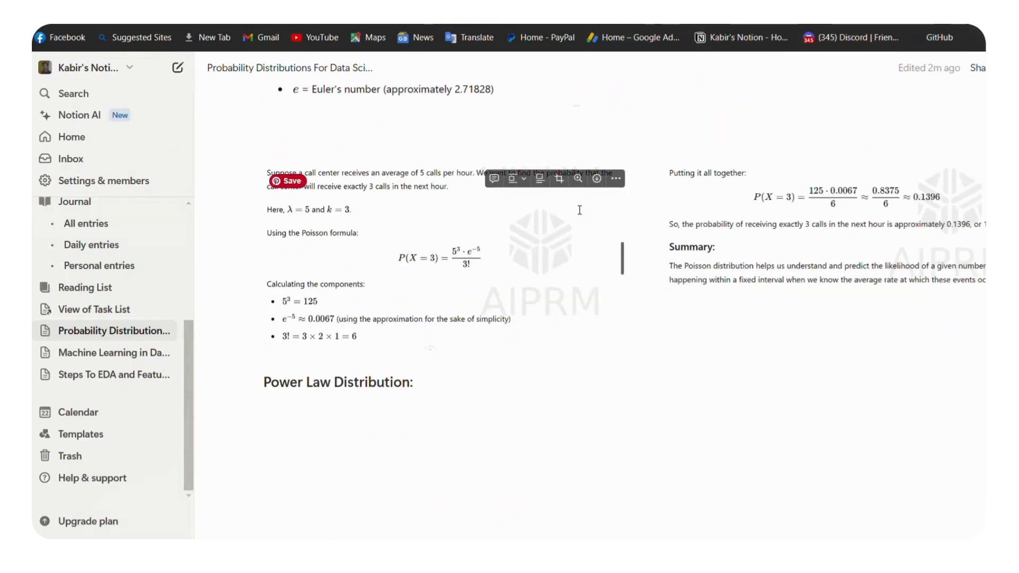
scroll(580, 211, up, 3)
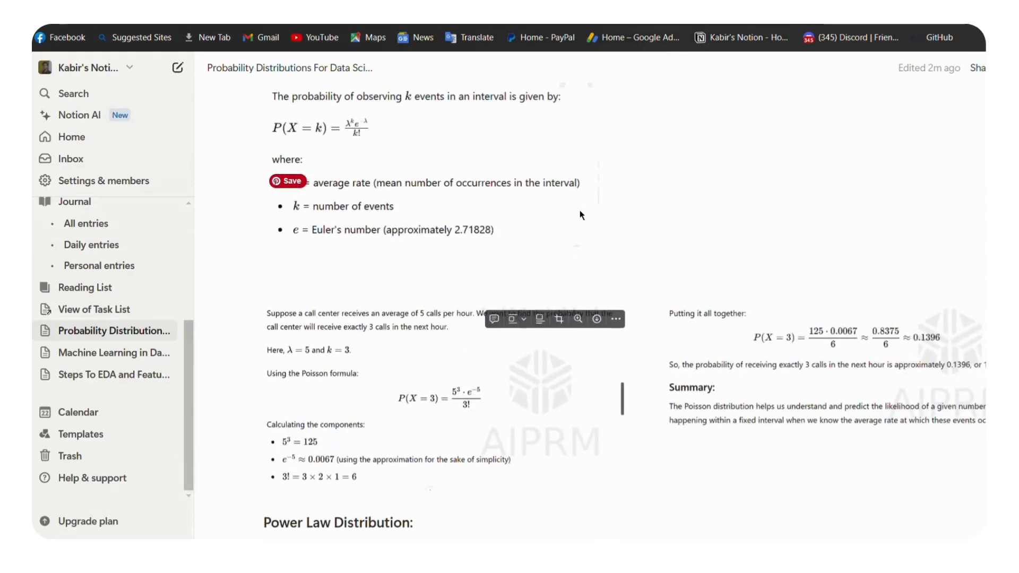
scroll(580, 210, up, 5)
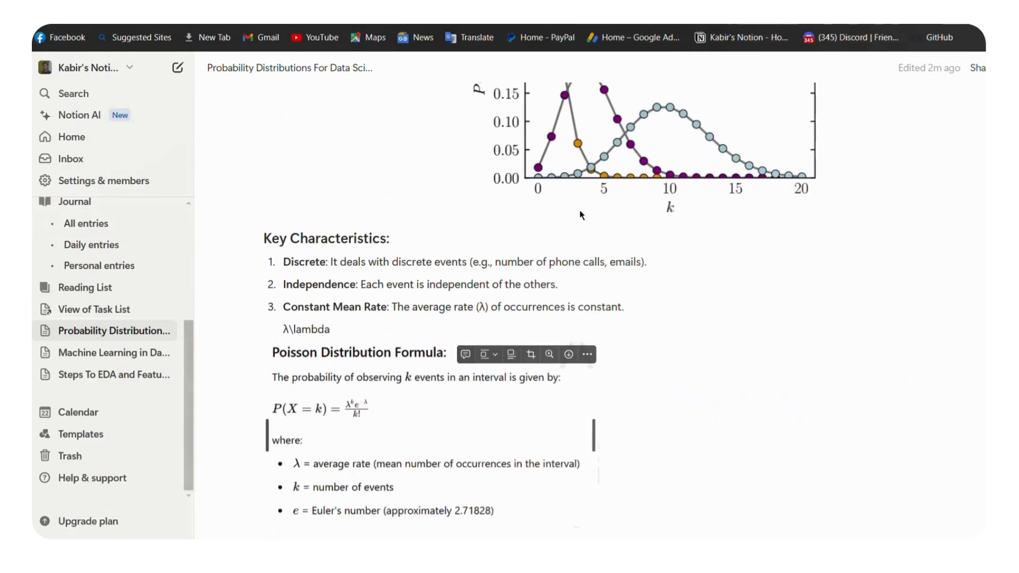
scroll(580, 210, down, 8)
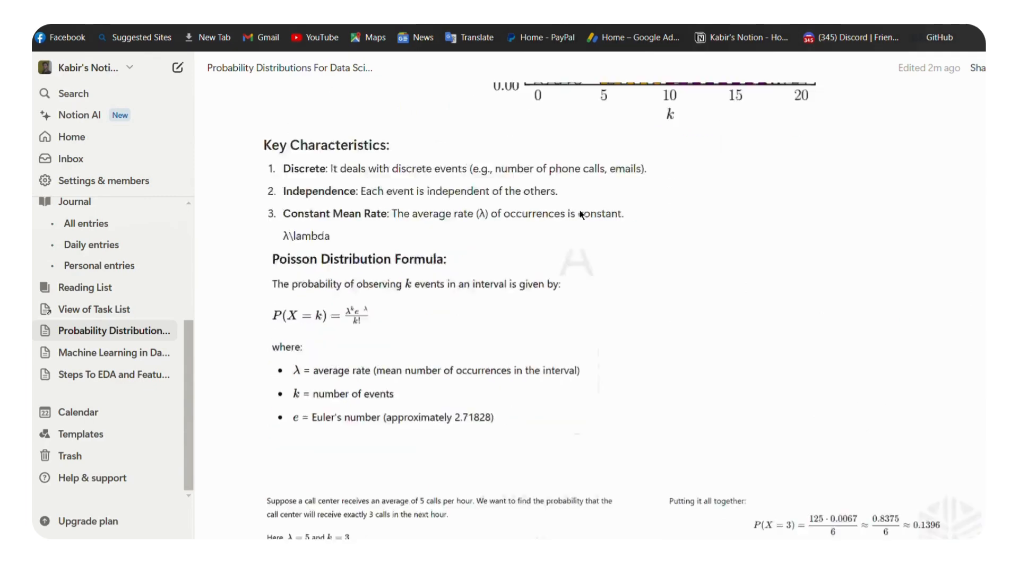
Step: Open the block list below the Power Law Distribution heading, look through its basic, media and database types, and dismiss it
click(439, 381)
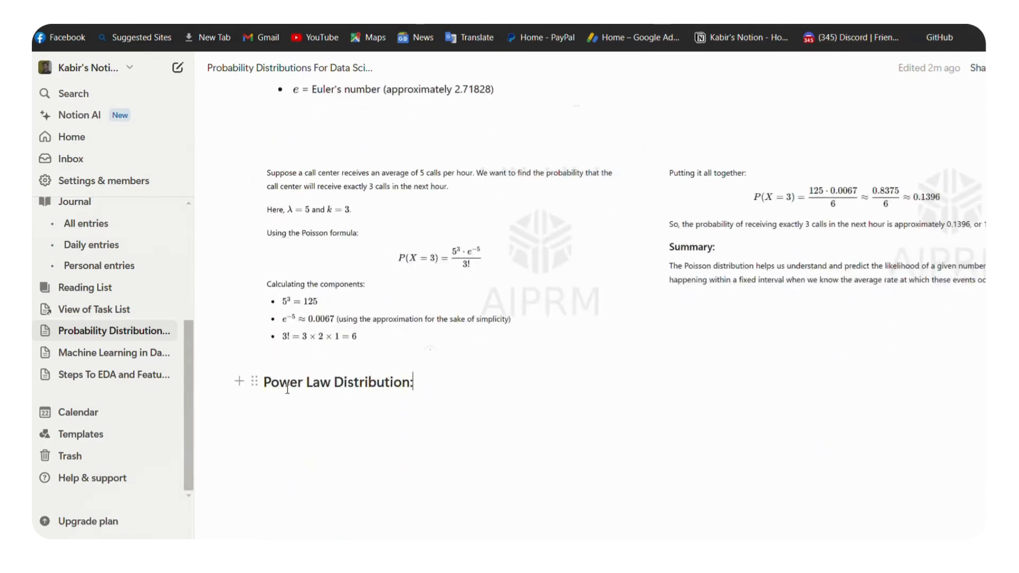
click(238, 381)
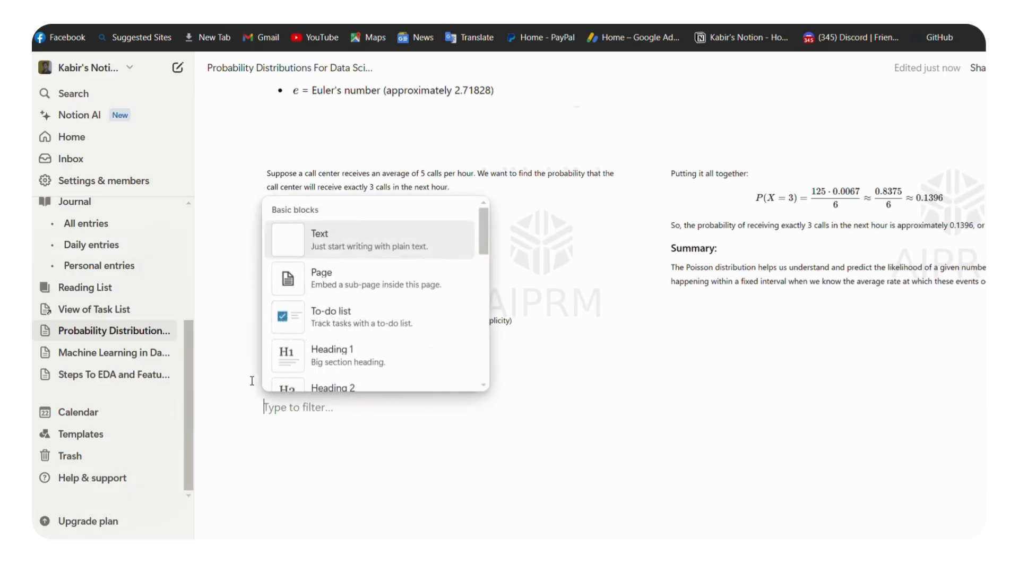
scroll(319, 326, down, 5)
scroll(319, 326, down, 6)
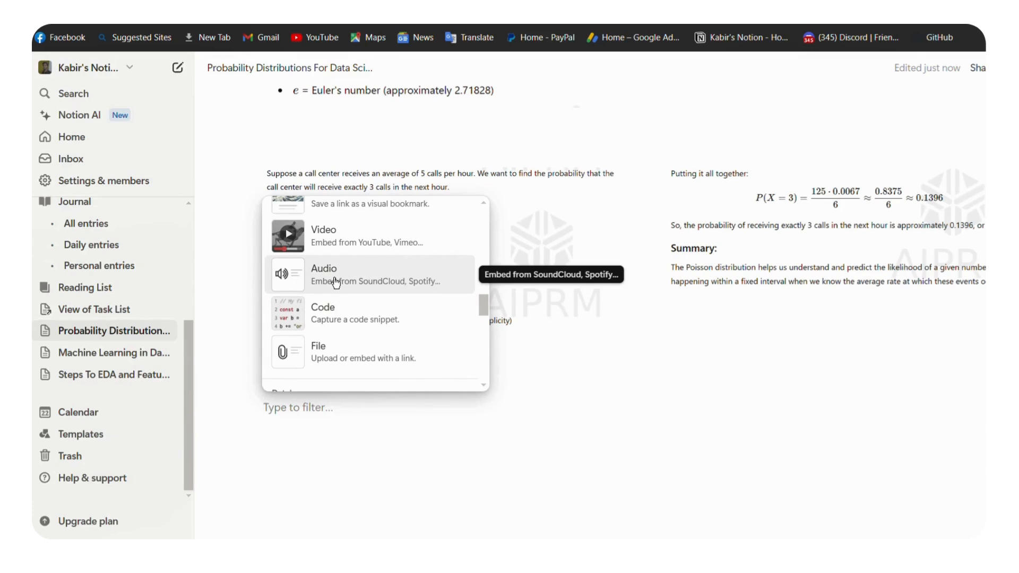
scroll(336, 283, down, 8)
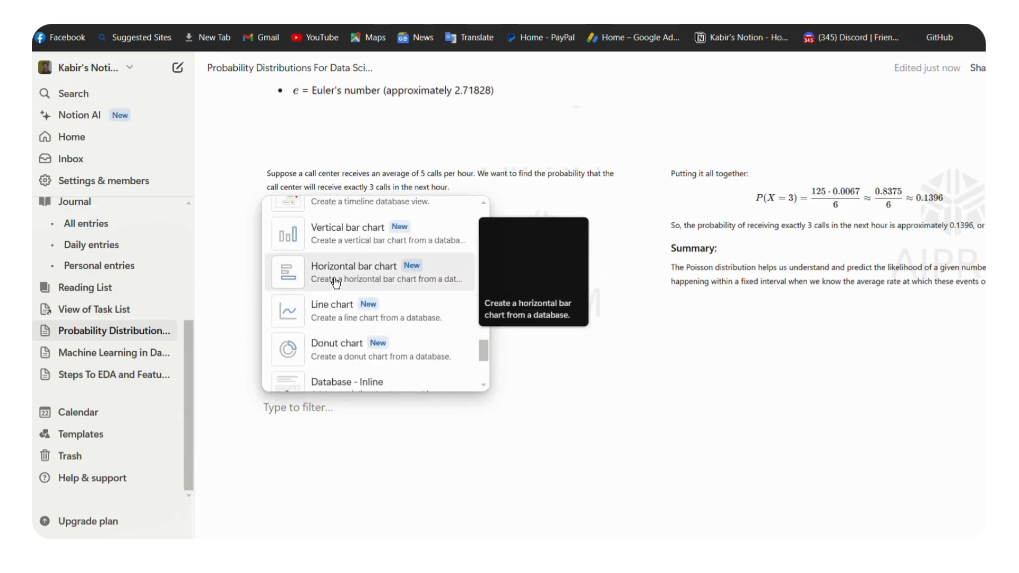
click(561, 353)
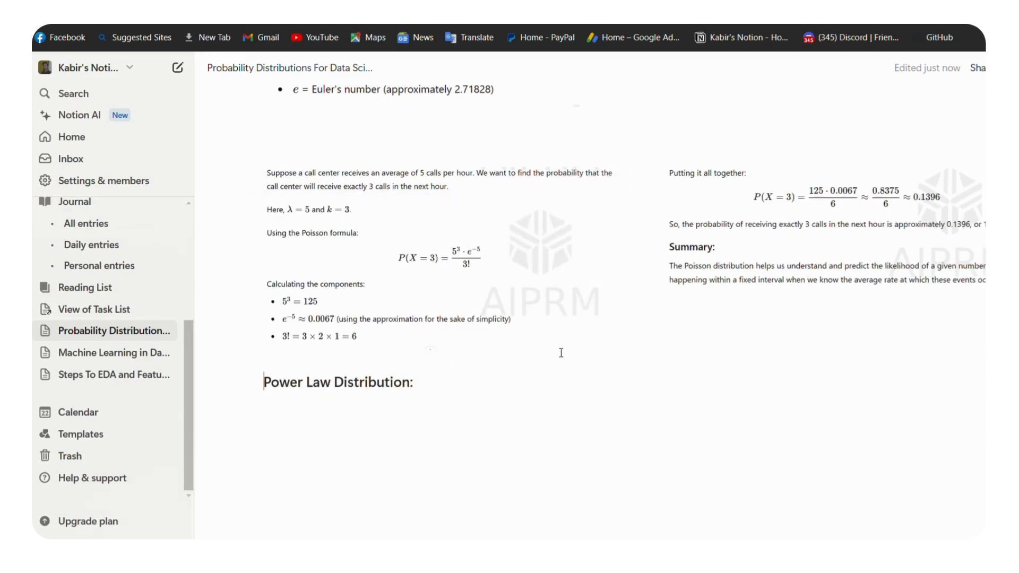